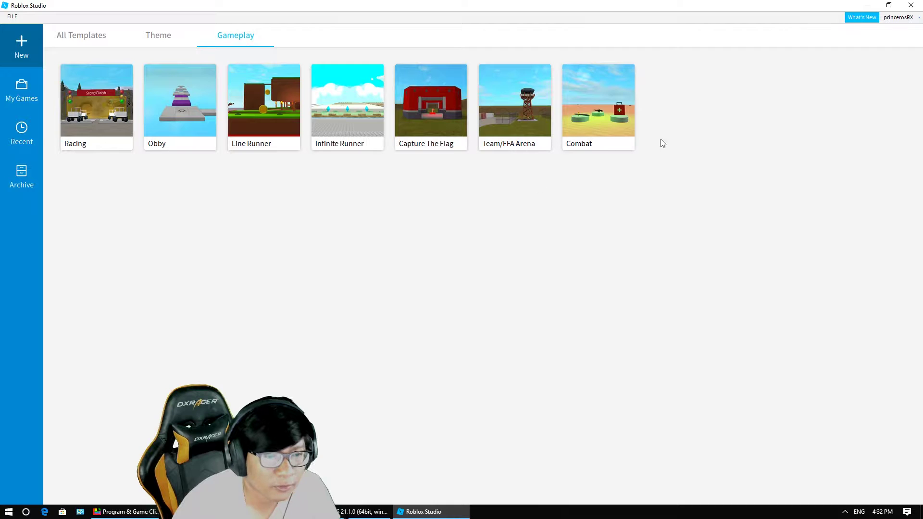
- Create a new place from the Combat gameplay template and look over its baseplate from above
{"action": "left_click", "coordinate": [591, 120]}
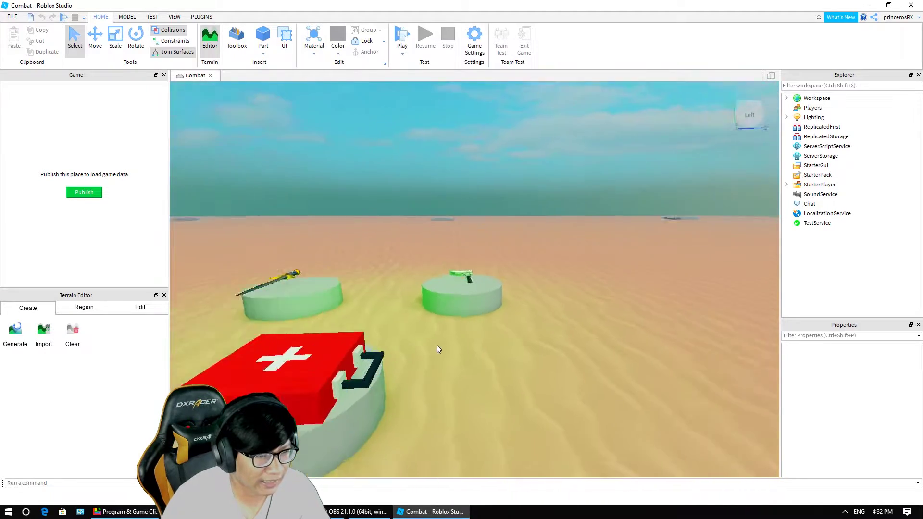
{"action": "right_click_drag", "start_coordinate": [437, 344], "coordinate": [436, 344]}
{"action": "key", "text": "s"}
{"action": "key", "text": "d"}
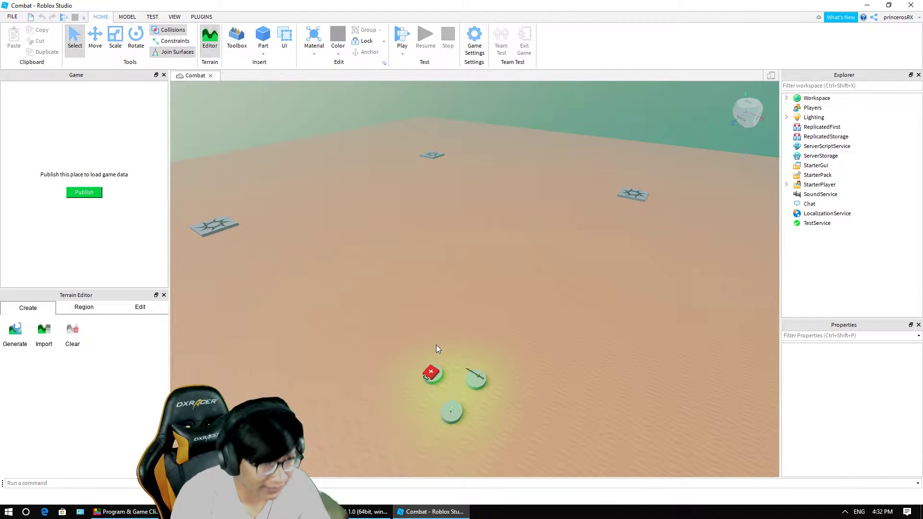
- Show the Toolbox and dock it beside the Game panel to browse its models
{"action": "left_click", "coordinate": [236, 39]}
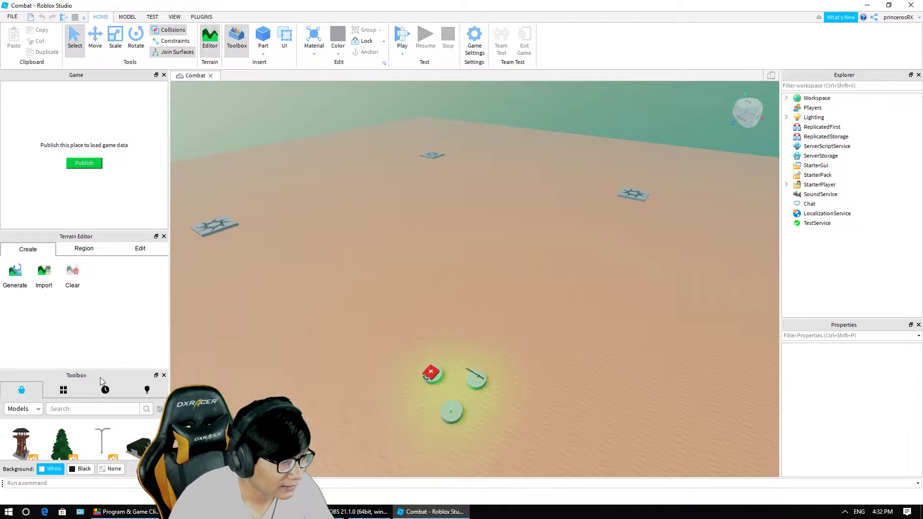
{"action": "left_click_drag", "start_coordinate": [100, 377], "coordinate": [226, 268]}
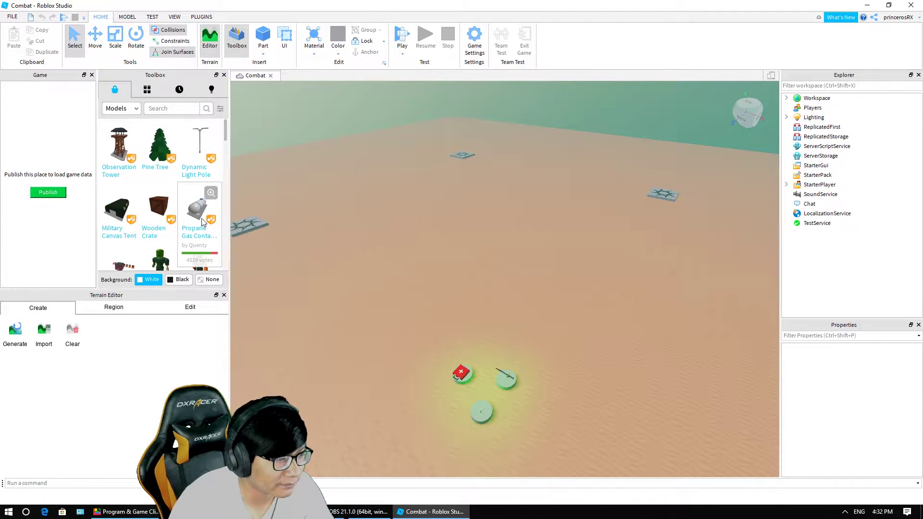
{"action": "scroll", "coordinate": [192, 216], "scroll_direction": "down", "scroll_amount": 3}
- Search the Toolbox models for "wall" and place the brick wall on the sand baseplate behind the equipment spawners
{"action": "left_click", "coordinate": [181, 112]}
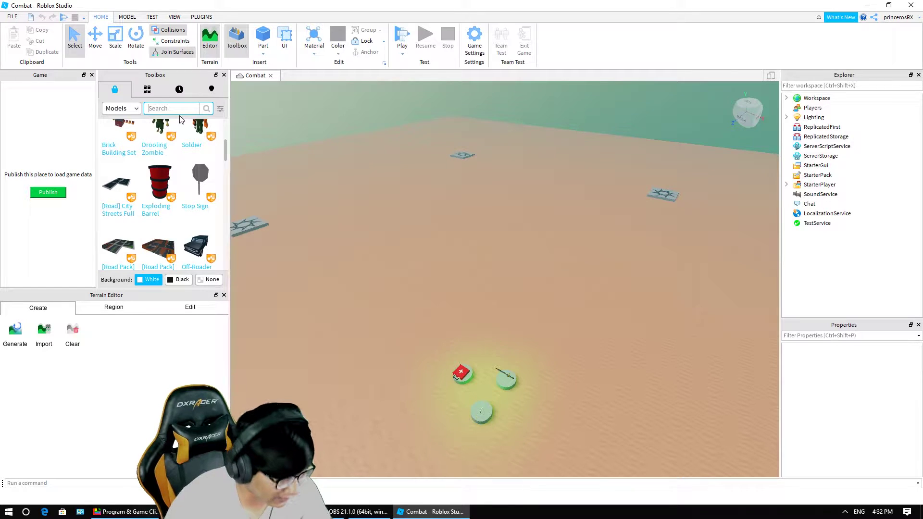
{"action": "type", "text": "wall"}
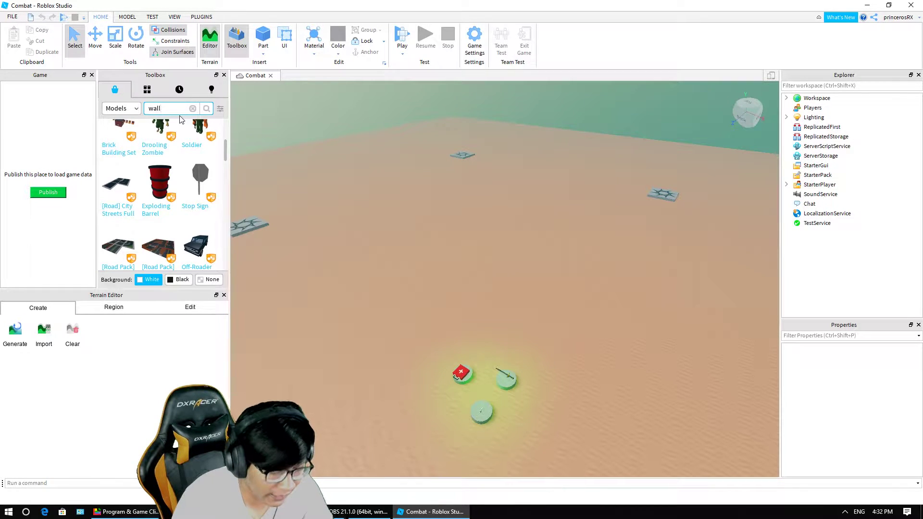
{"action": "key", "text": "Return"}
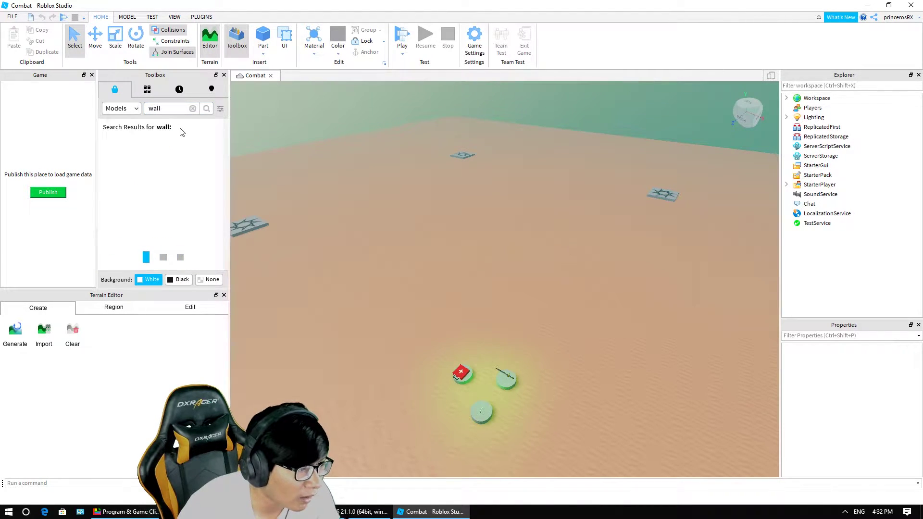
{"action": "left_click_drag", "start_coordinate": [193, 177], "coordinate": [477, 249]}
{"action": "left_click", "coordinate": [481, 248]}
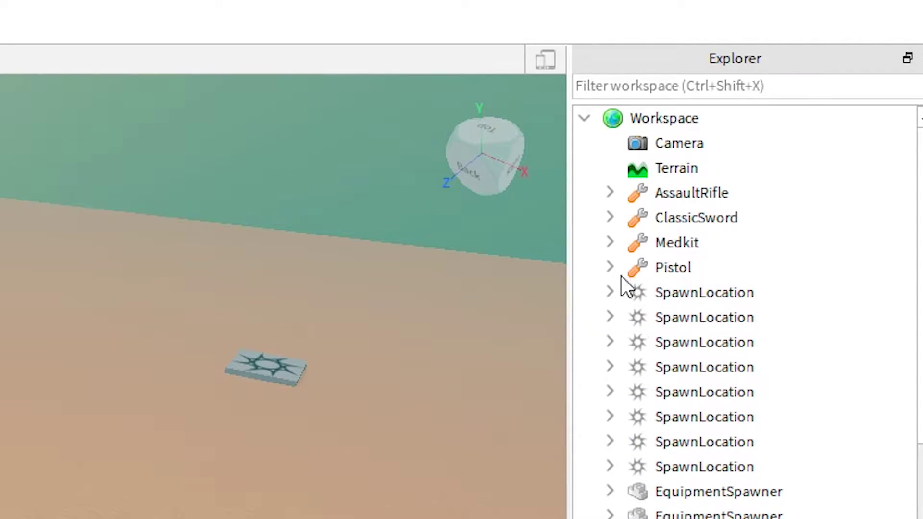
- Examine the Workspace objects, the StarterPlayer script containers and the StarterPack in the Explorer
{"action": "left_click", "coordinate": [586, 119]}
{"action": "left_click", "coordinate": [585, 119]}
{"action": "left_click", "coordinate": [586, 119]}
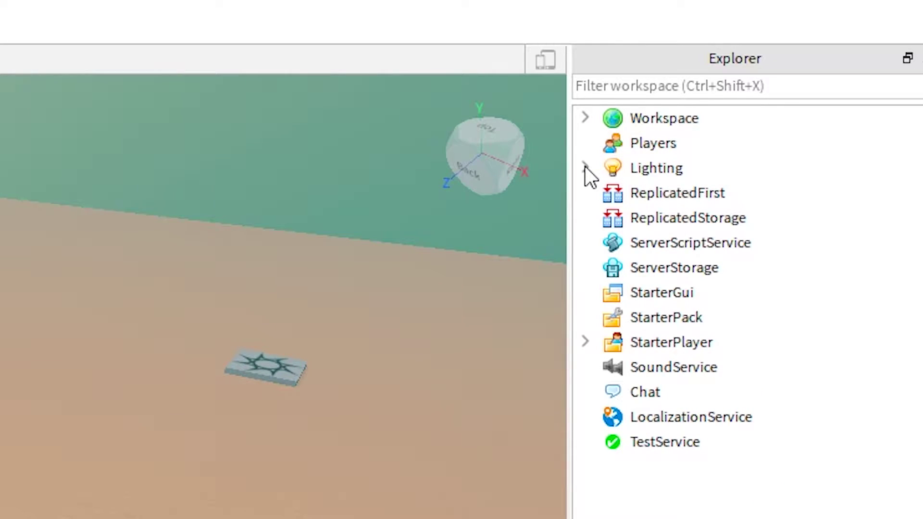
{"action": "left_click", "coordinate": [584, 118]}
{"action": "left_click", "coordinate": [584, 118]}
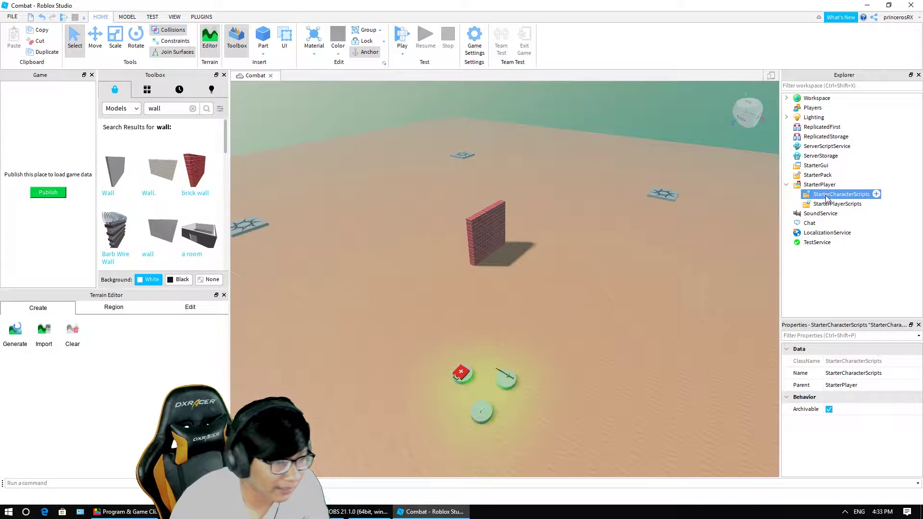
{"action": "left_click", "coordinate": [827, 204]}
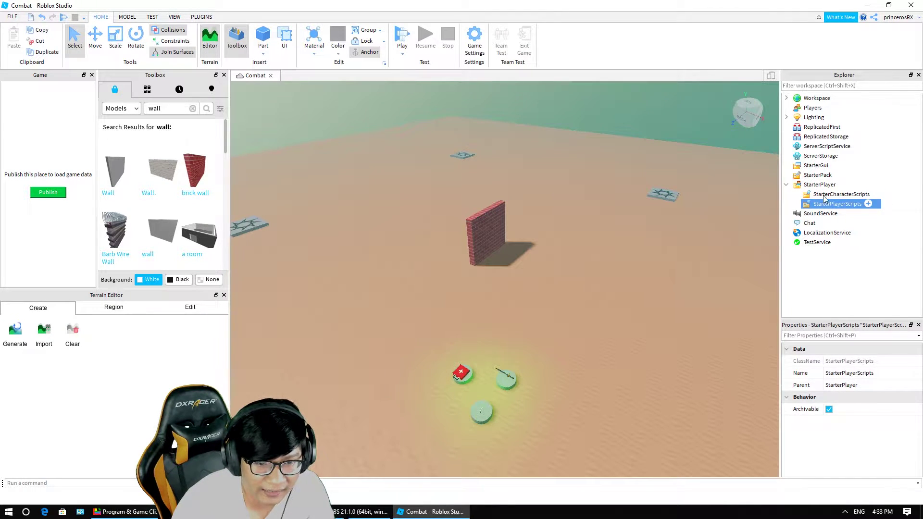
{"action": "double_click", "coordinate": [809, 186]}
{"action": "left_click", "coordinate": [809, 176]}
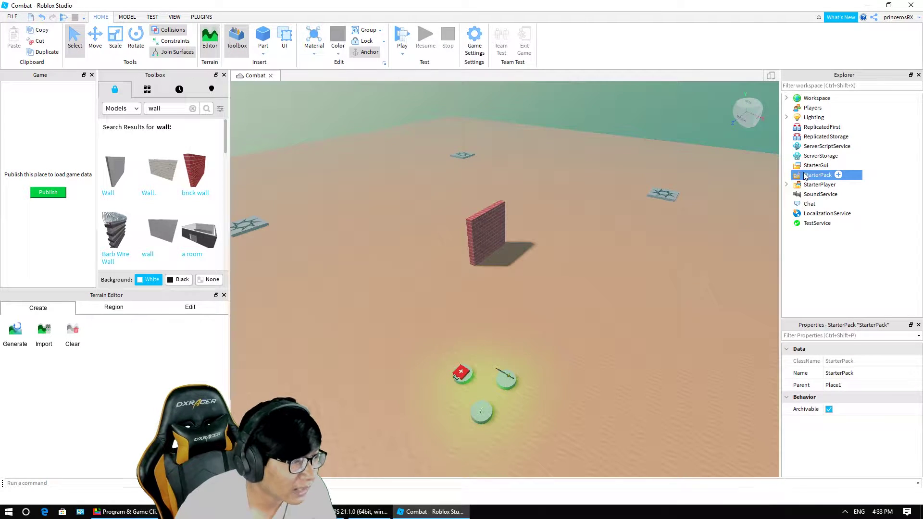
- Search the Toolbox models for "gun" and add the Blue HyperLaser to the starter pack
{"action": "mouse_move", "coordinate": [189, 170]}
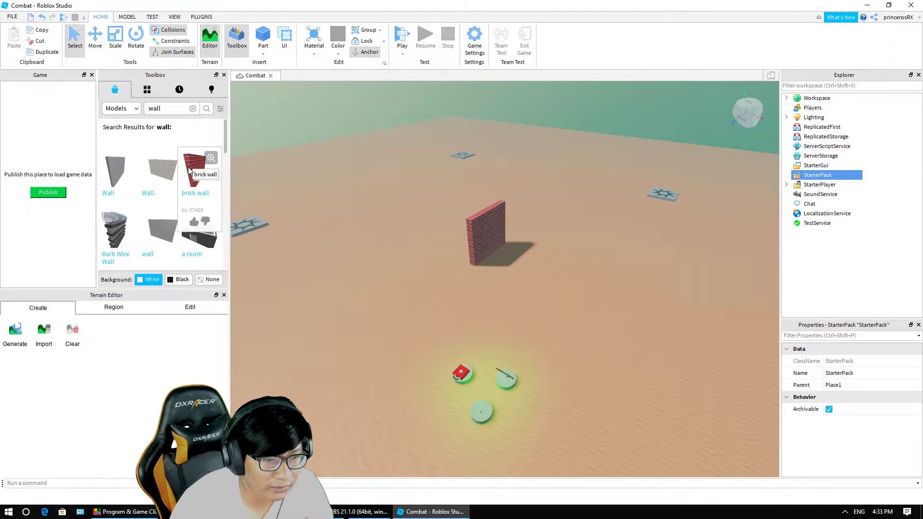
{"action": "double_click", "coordinate": [155, 108]}
{"action": "type", "text": "gu"}
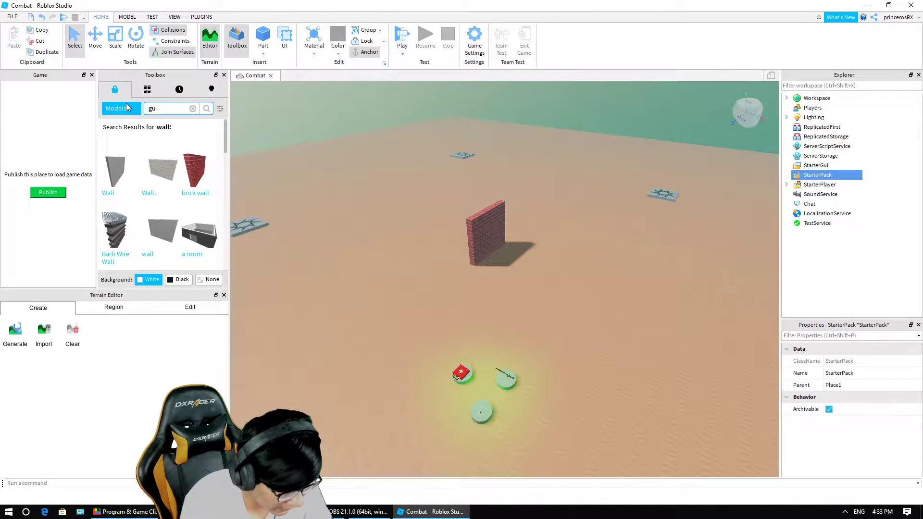
{"action": "type", "text": "n"}
{"action": "key", "text": "Return"}
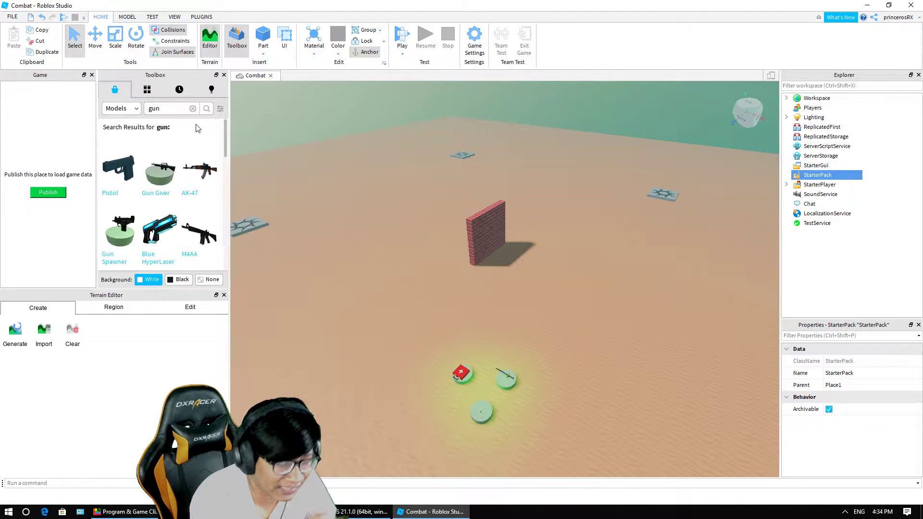
{"action": "left_click", "coordinate": [158, 227]}
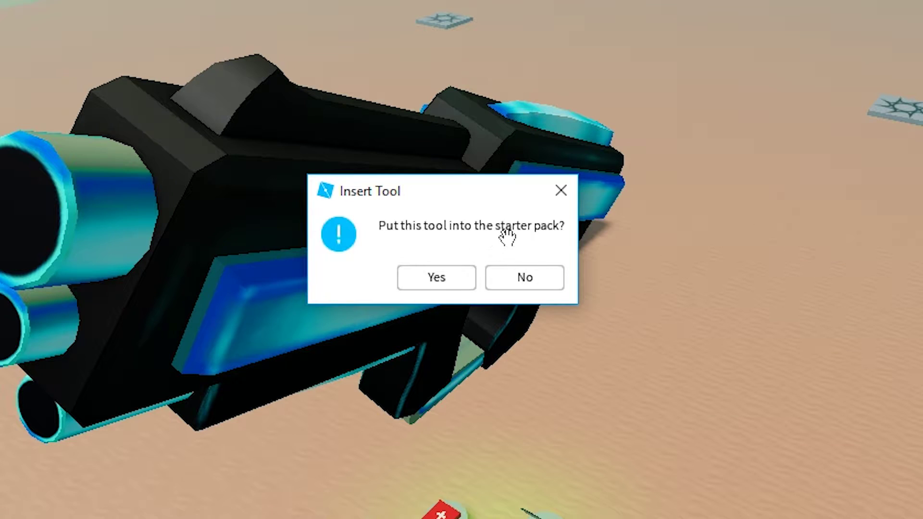
{"action": "left_click", "coordinate": [438, 278]}
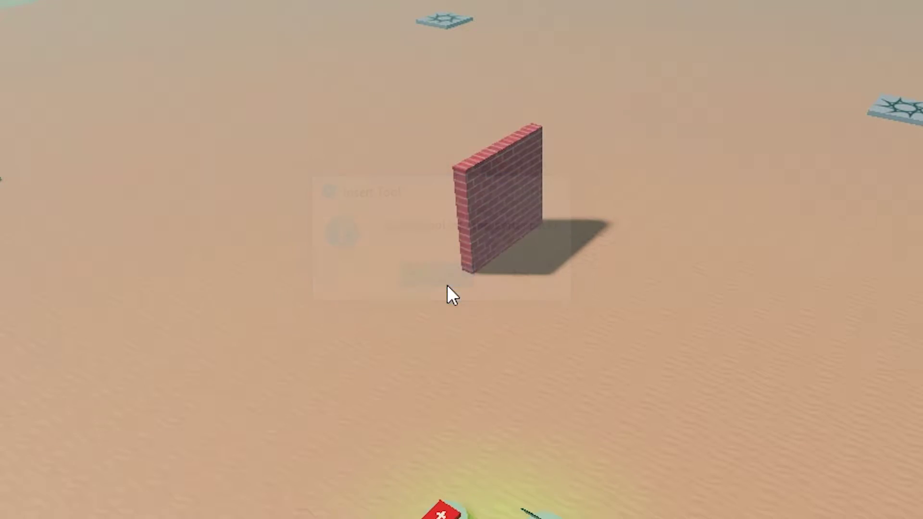
{"action": "mouse_move", "coordinate": [834, 192]}
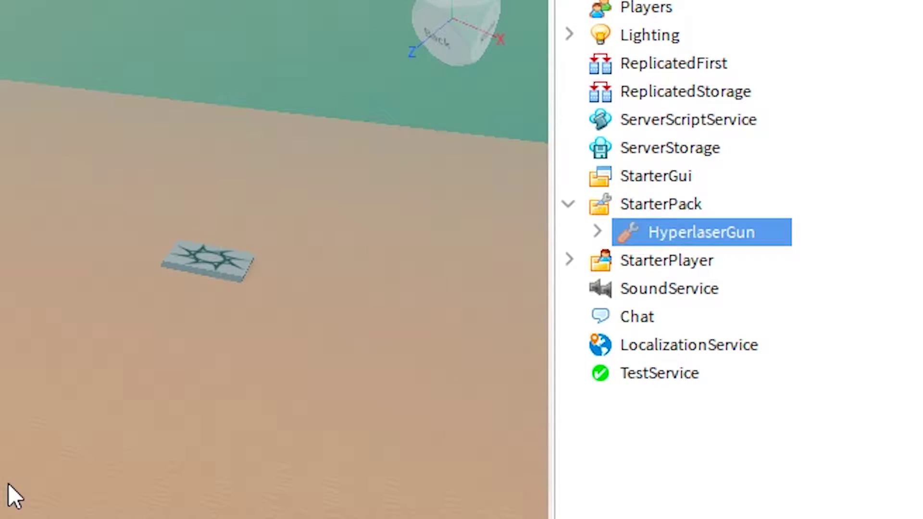
- Search the Toolbox models for "tree" and place a Pine Tree on the baseplate away from the brick wall
{"action": "key", "text": "BackSpace"}
{"action": "key", "text": "BackSpace"}
{"action": "key", "text": "BackSpace"}
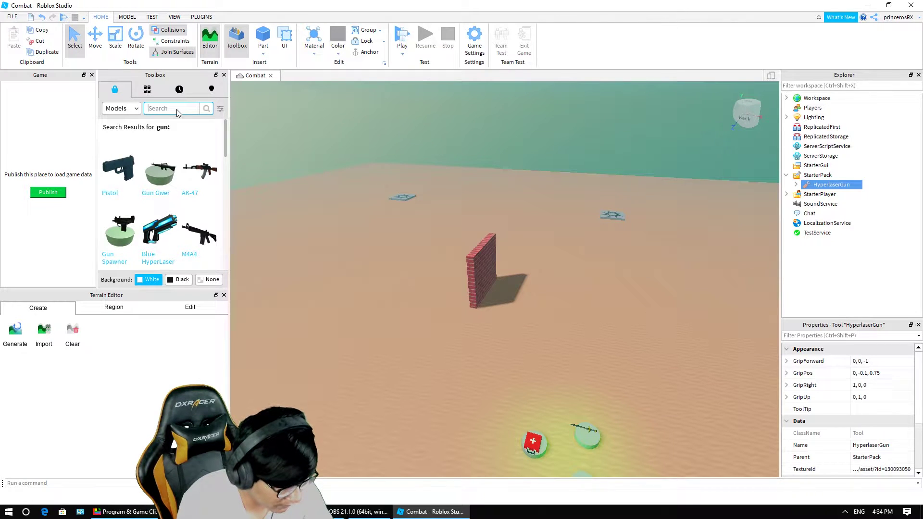
{"action": "type", "text": "tree"}
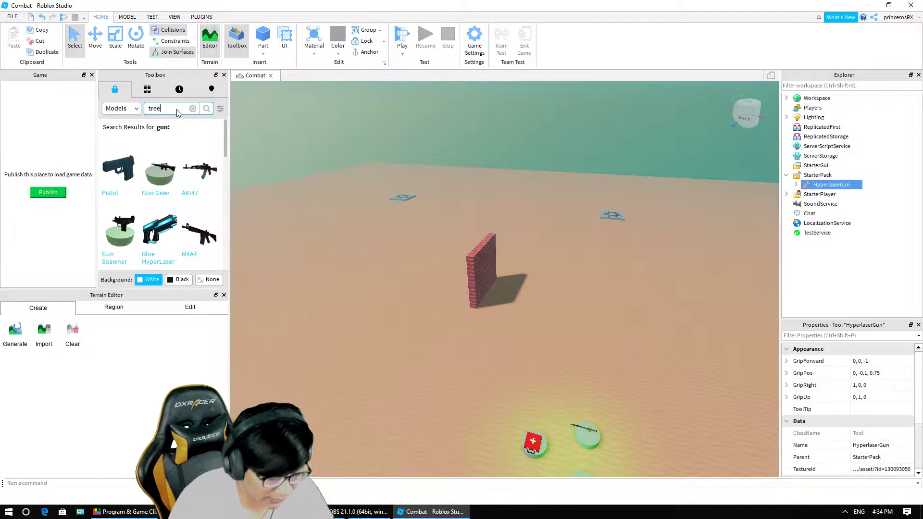
{"action": "key", "text": "Return"}
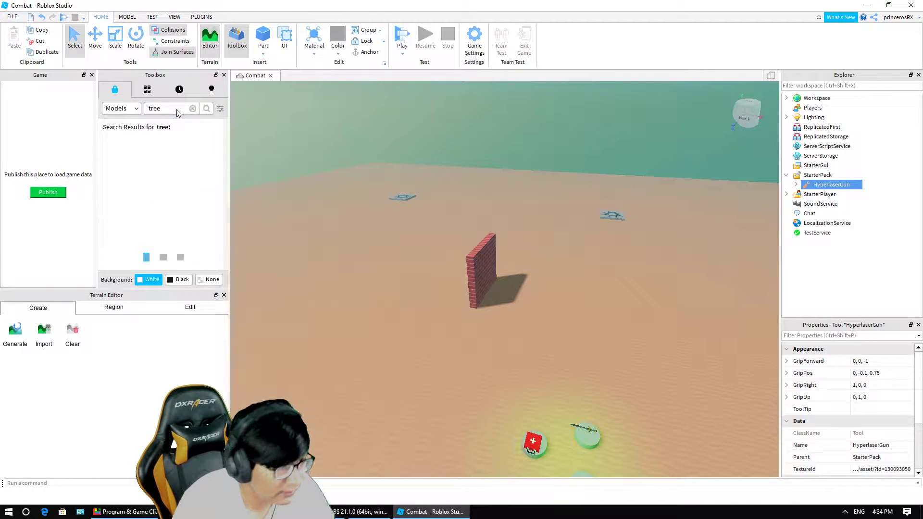
{"action": "left_click_drag", "start_coordinate": [159, 170], "coordinate": [614, 243]}
{"action": "right_click_drag", "start_coordinate": [347, 287], "coordinate": [347, 286]}
- Try to rotate the pine tree with the Rotate tool
{"action": "left_click", "coordinate": [136, 39]}
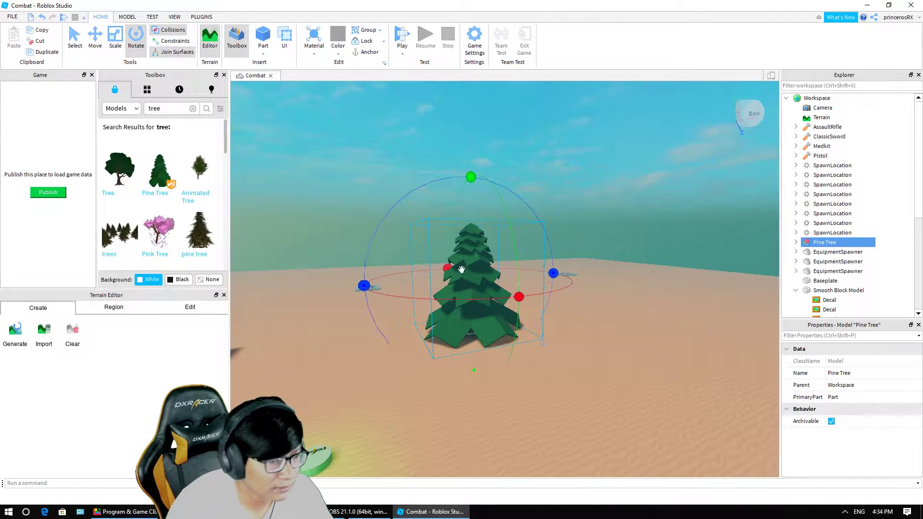
{"action": "left_click_drag", "start_coordinate": [556, 273], "coordinate": [377, 248]}
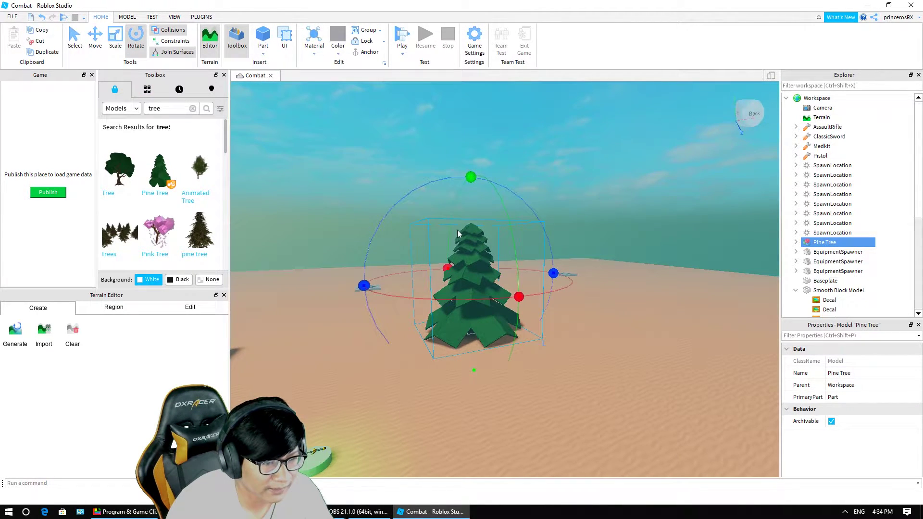
{"action": "left_click", "coordinate": [474, 175]}
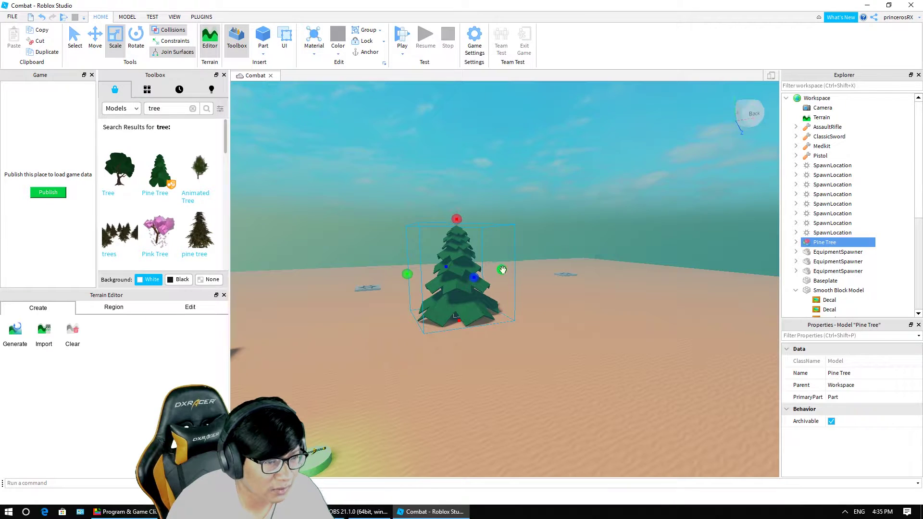
- Scale the pine tree down to a smaller size and deselect it
{"action": "left_click_drag", "start_coordinate": [502, 270], "coordinate": [450, 312]}
{"action": "left_click", "coordinate": [77, 40]}
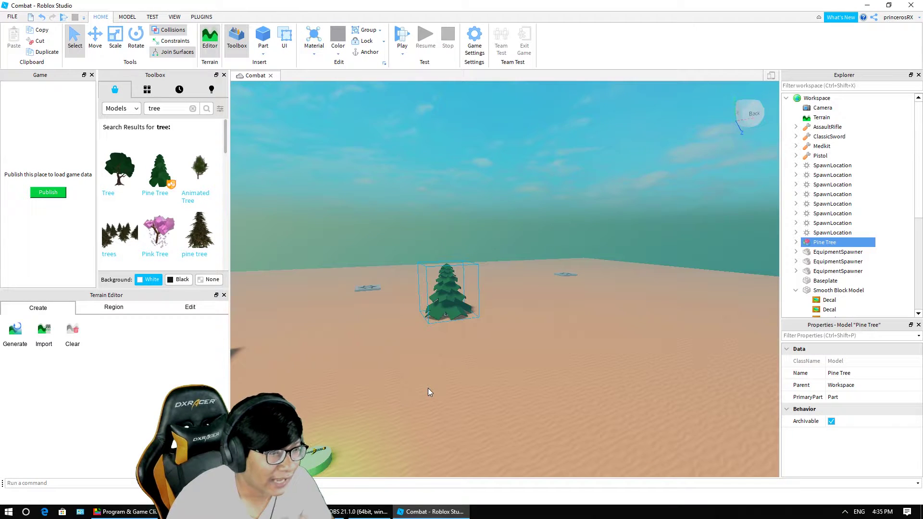
{"action": "left_click", "coordinate": [516, 385]}
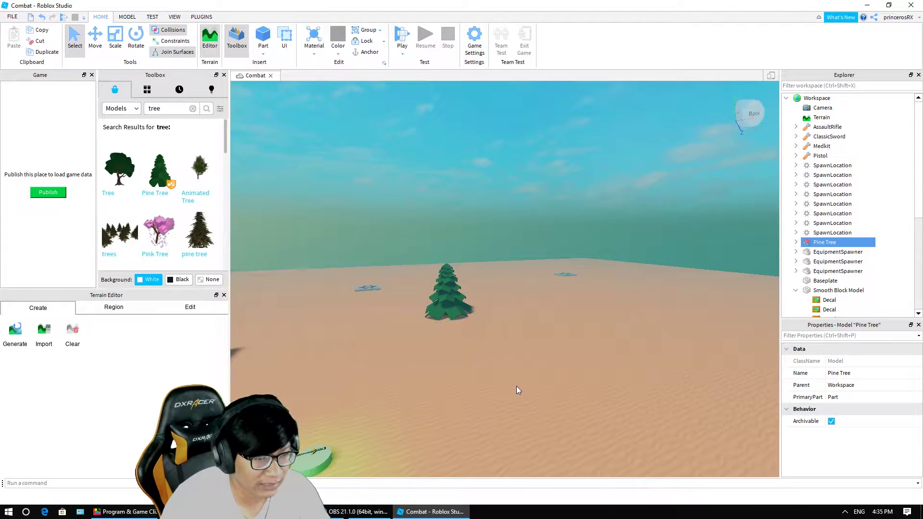
- Start a playtest of the Combat place with a player character
{"action": "key", "text": "comma"}
{"action": "key", "text": "d"}
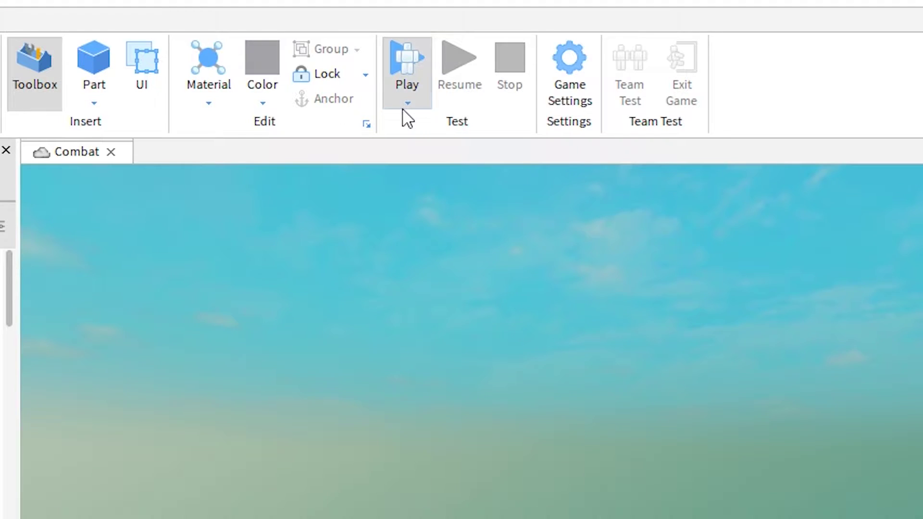
{"action": "left_click", "coordinate": [402, 54]}
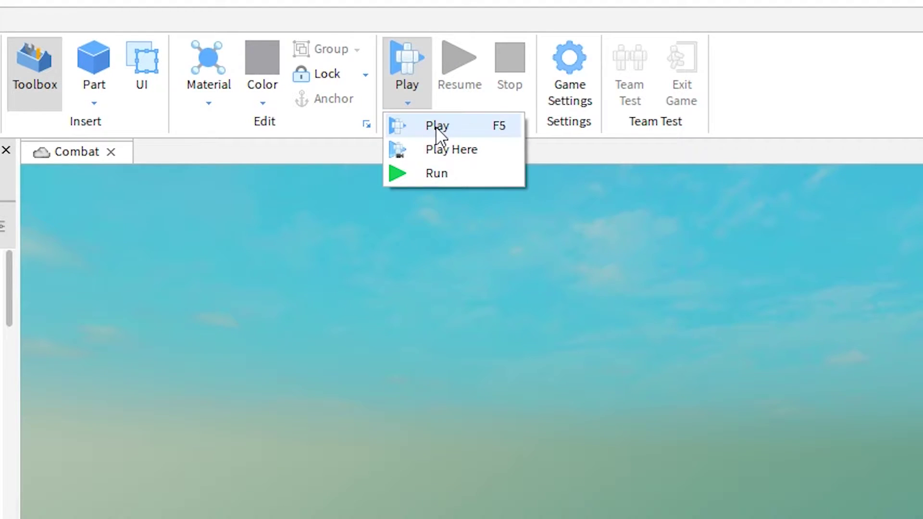
{"action": "left_click", "coordinate": [436, 126]}
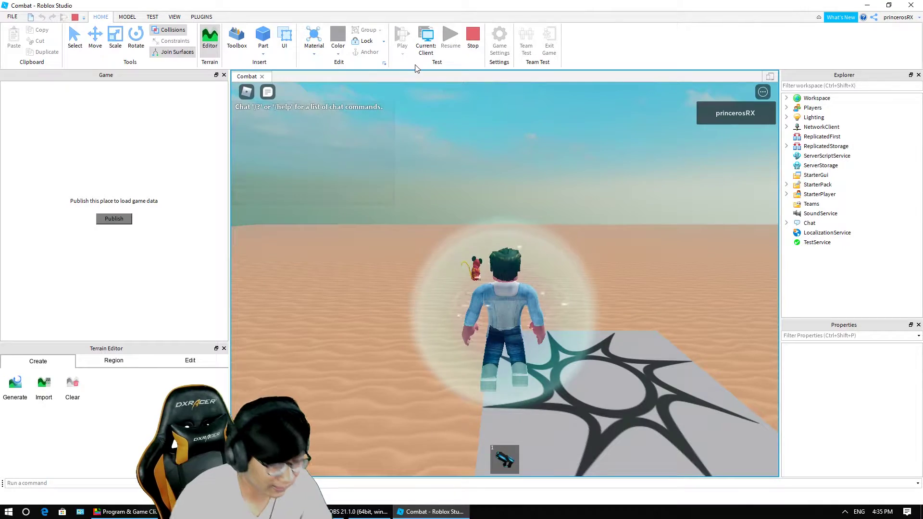
- Run and jump the character off the spawn pad and across the sand to view the wall and pine tree
{"action": "key", "text": "a"}
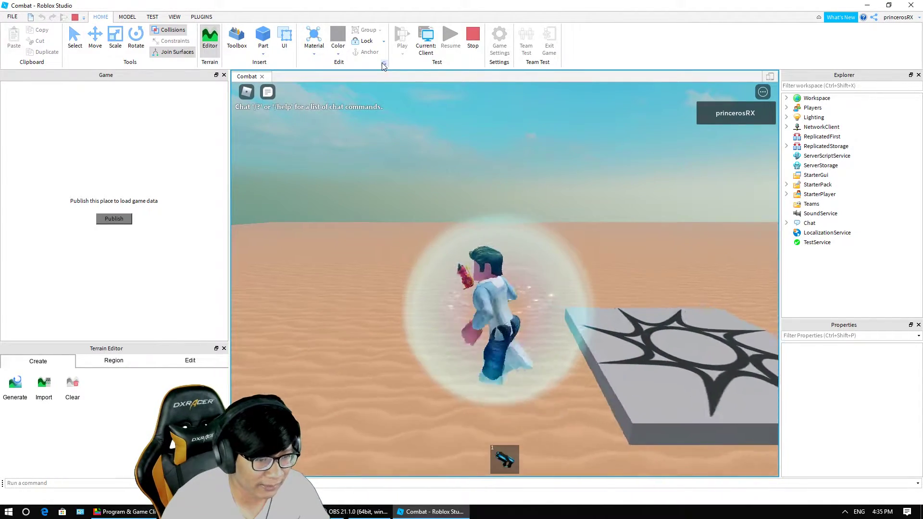
{"action": "key", "text": "a"}
{"action": "right_click_drag", "start_coordinate": [440, 241], "coordinate": [440, 240]}
{"action": "key", "text": "s"}
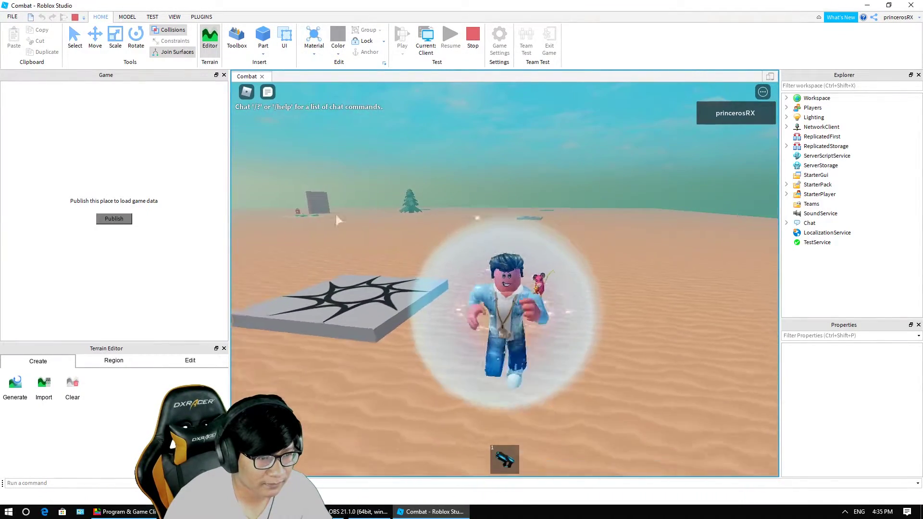
{"action": "key", "text": "a"}
{"action": "right_click_drag", "start_coordinate": [501, 235], "coordinate": [501, 234]}
{"action": "key", "text": "w"}
{"action": "key", "text": "space"}
{"action": "key", "text": "w"}
{"action": "scroll", "coordinate": [501, 234], "scroll_direction": "down", "scroll_amount": 2}
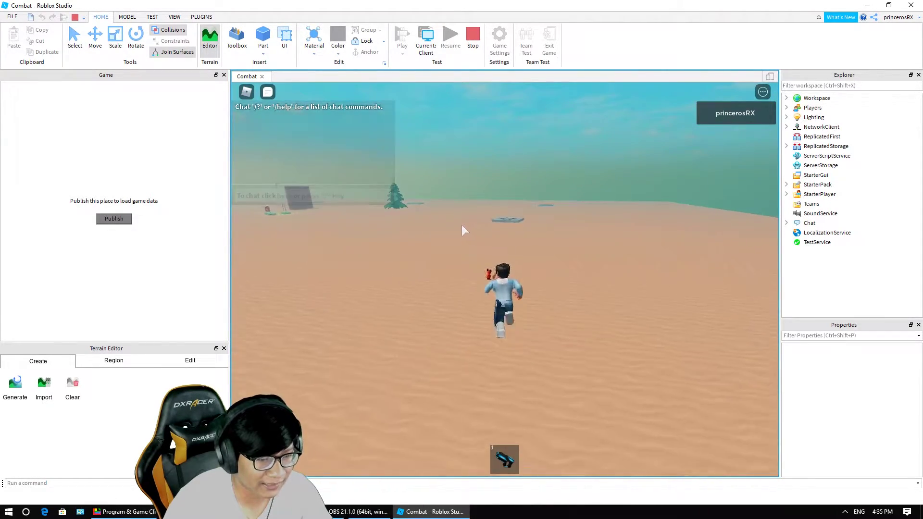
{"action": "scroll", "coordinate": [411, 224], "scroll_direction": "up", "scroll_amount": 1}
{"action": "right_click_drag", "start_coordinate": [411, 224], "coordinate": [411, 224]}
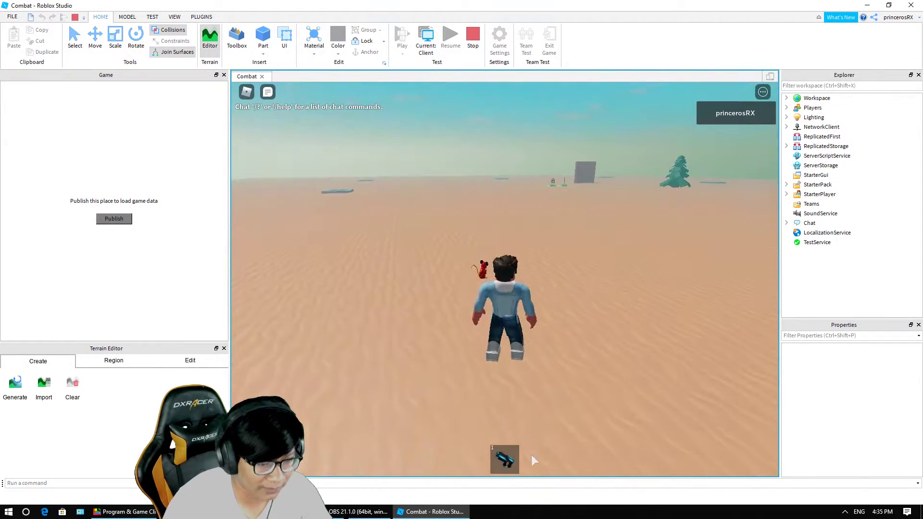
- Equip the hyperlaser gun and fire it toward the distant weapon spawners while running
{"action": "left_click", "coordinate": [501, 458]}
{"action": "key", "text": "d"}
{"action": "right_click_drag", "start_coordinate": [561, 357], "coordinate": [562, 357]}
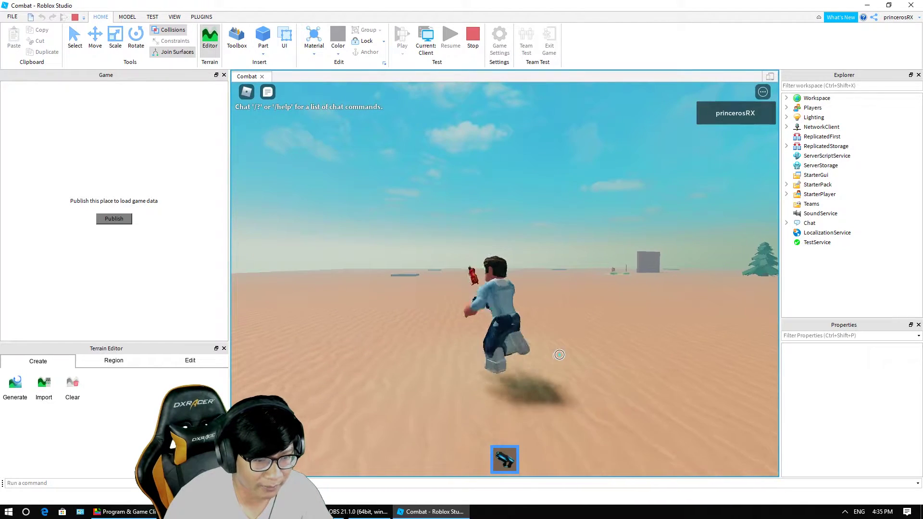
{"action": "left_click", "coordinate": [617, 269]}
{"action": "key", "text": "w"}
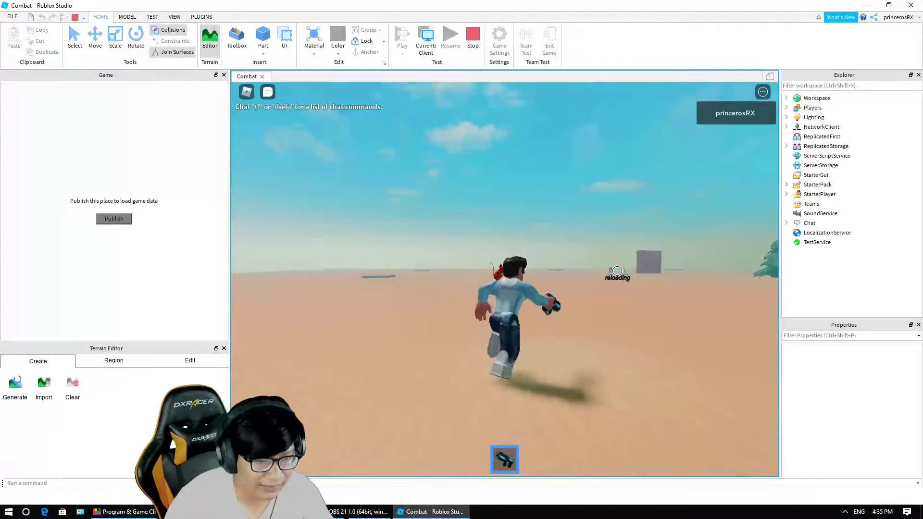
- Fire the hyperlaser toward the weapon spawners while running, and turn the character toward the brick wall and pine tree
{"action": "left_click", "coordinate": [612, 270]}
{"action": "key", "text": "d"}
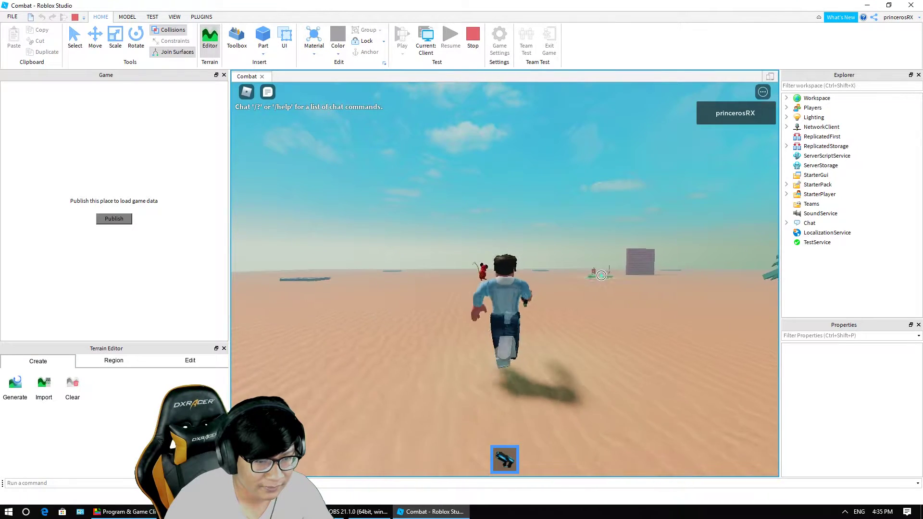
{"action": "key", "text": "d"}
{"action": "left_click", "coordinate": [597, 271]}
{"action": "left_click", "coordinate": [595, 286]}
{"action": "right_click_drag", "start_coordinate": [595, 286], "coordinate": [595, 288]}
{"action": "key", "text": "d"}
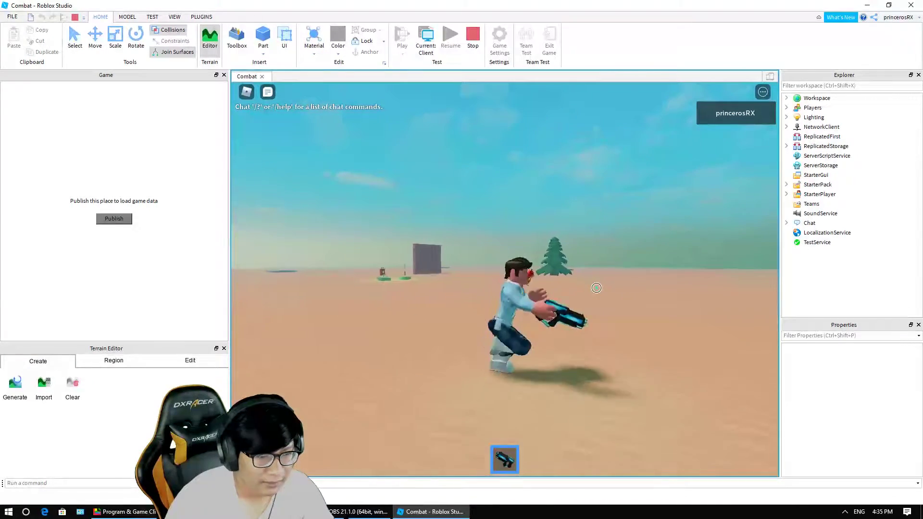
{"action": "key", "text": "a"}
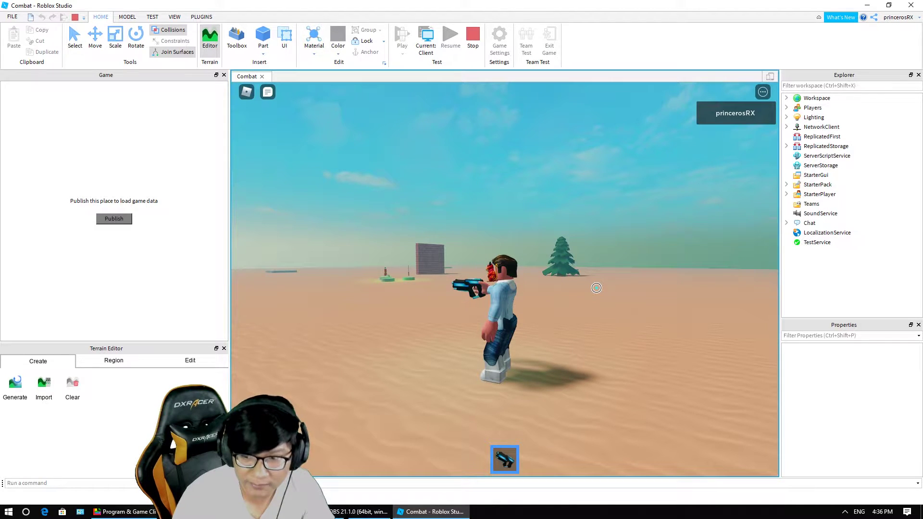
- Run and jump the character across the sand toward the equipment spawners near the brick wall
{"action": "key", "text": "w"}
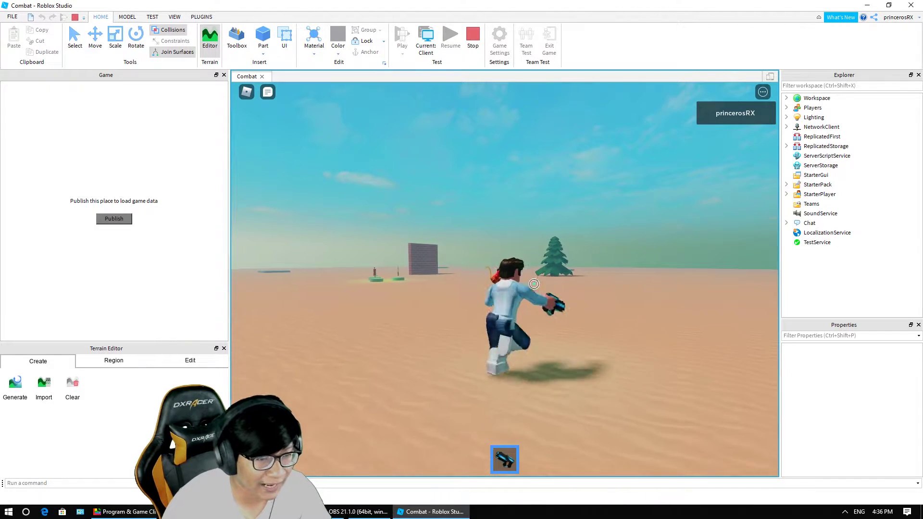
{"action": "right_click_drag", "start_coordinate": [431, 291], "coordinate": [577, 274]}
{"action": "scroll", "coordinate": [495, 283], "scroll_direction": "down", "scroll_amount": 2}
{"action": "key", "text": "a"}
{"action": "scroll", "coordinate": [510, 286], "scroll_direction": "up", "scroll_amount": 2}
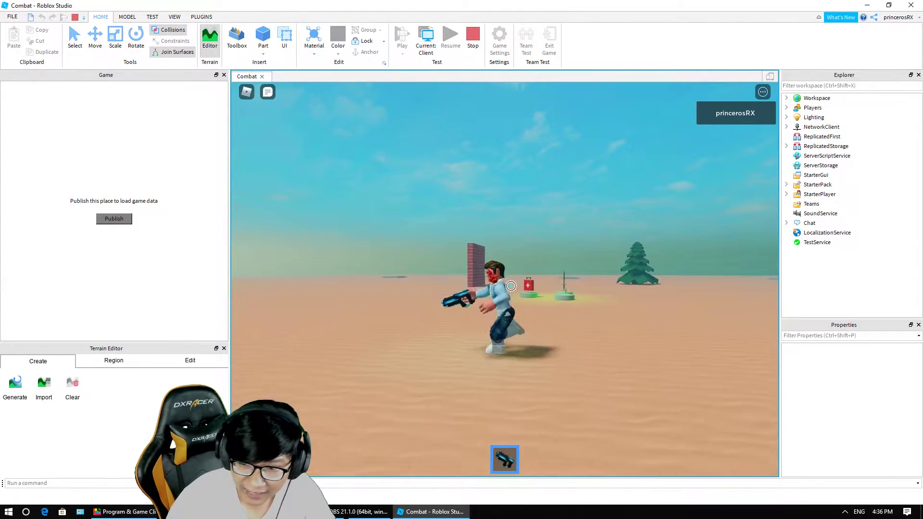
{"action": "key", "text": "space"}
{"action": "mouse_move", "coordinate": [511, 286]}
{"action": "right_mouse_down"}
{"action": "mouse_move", "coordinate": [592, 286]}
{"action": "mouse_move", "coordinate": [528, 286]}
{"action": "right_mouse_up"}
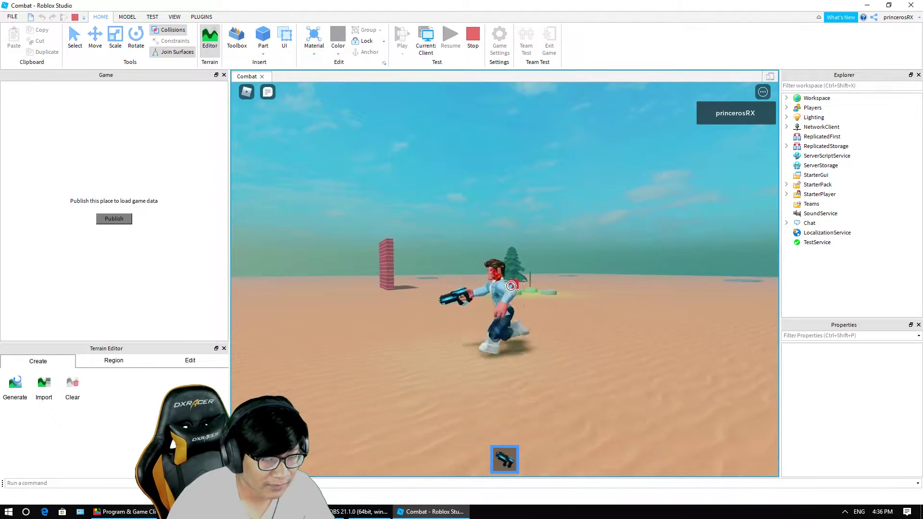
{"action": "key", "text": "w"}
{"action": "key", "text": "d"}
{"action": "key", "text": "w"}
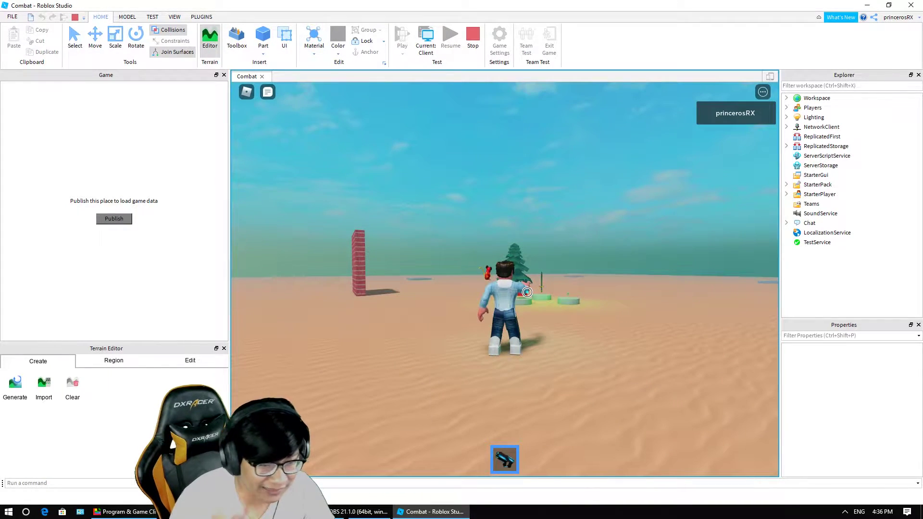
{"action": "key", "text": "w"}
{"action": "key", "text": "d"}
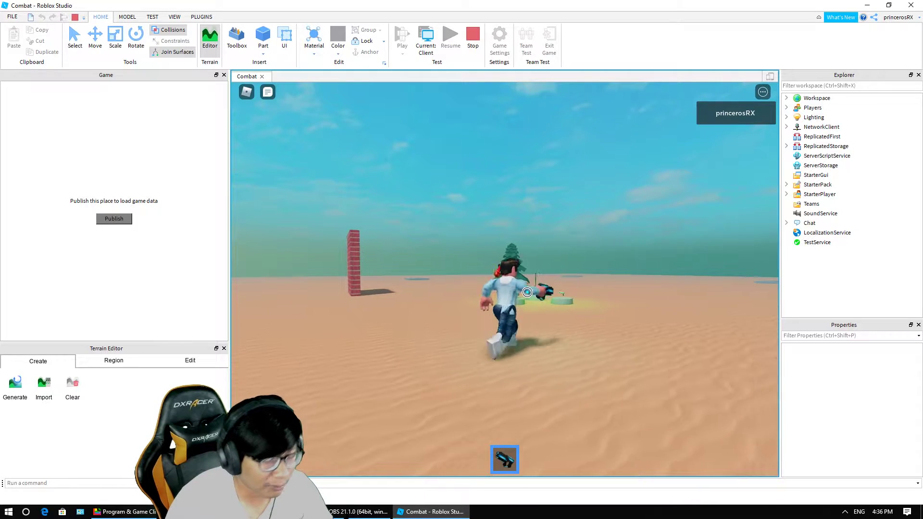
- Fire the hyperlaser while running up to the medkit spawner, and stop the playtest
{"action": "key", "text": "space"}
{"action": "right_click_drag", "start_coordinate": [618, 333], "coordinate": [596, 297]}
{"action": "key", "text": "w"}
{"action": "key", "text": "d"}
{"action": "left_click", "coordinate": [596, 297]}
{"action": "key", "text": "a"}
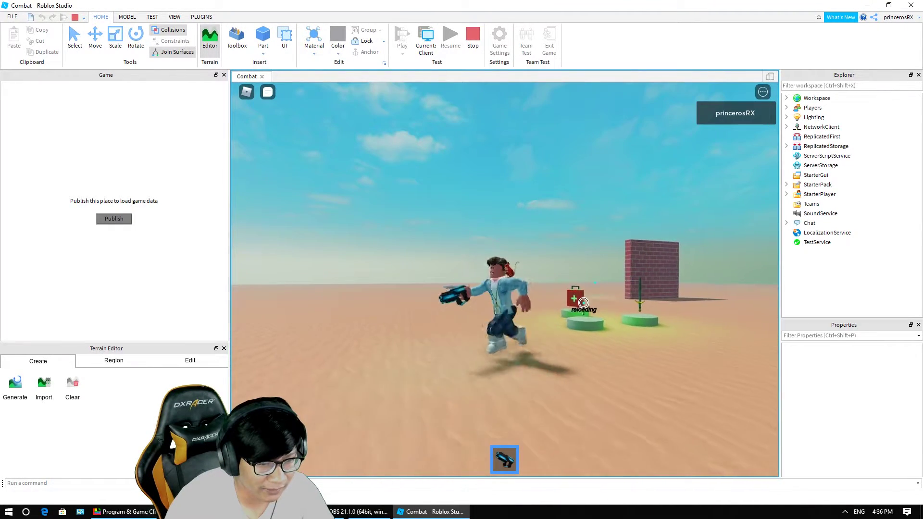
{"action": "key", "text": "d"}
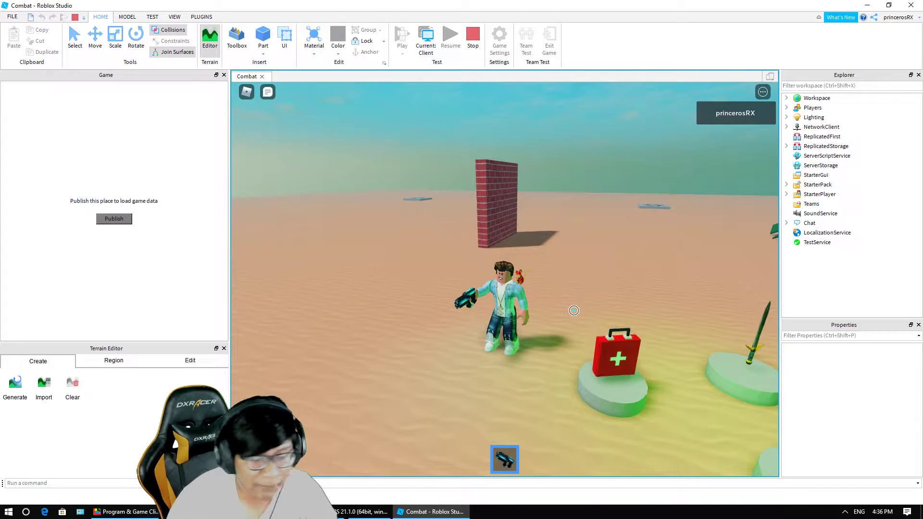
{"action": "left_click", "coordinate": [473, 36]}
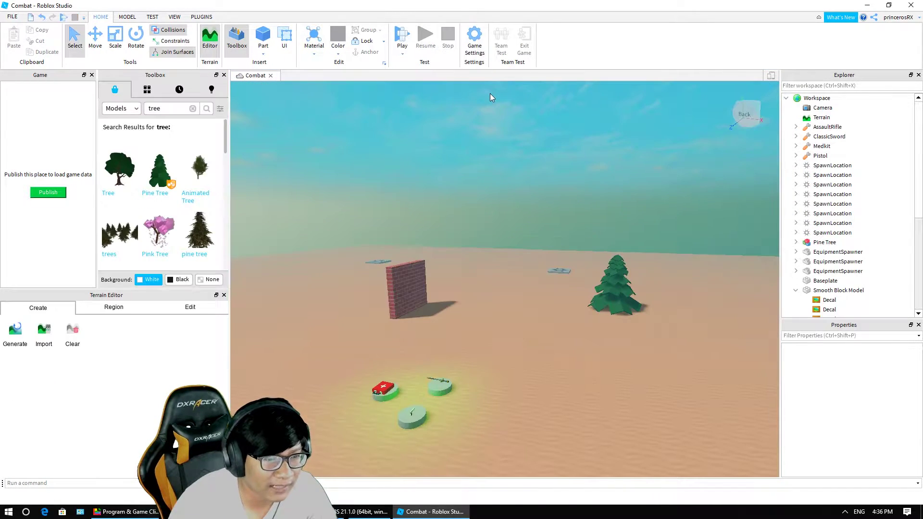
- Review the saving and Publish to Roblox options for the Combat place without choosing one
{"action": "right_click_drag", "start_coordinate": [542, 340], "coordinate": [532, 364]}
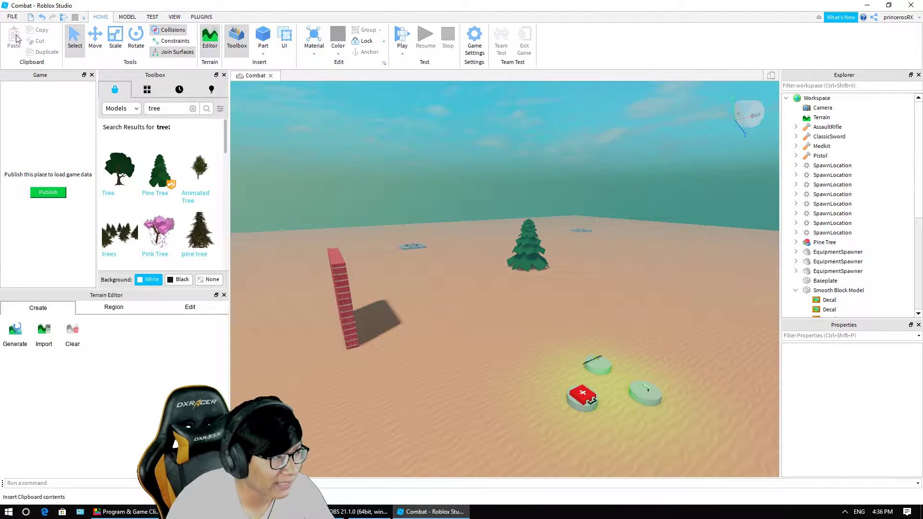
{"action": "left_click", "coordinate": [10, 17]}
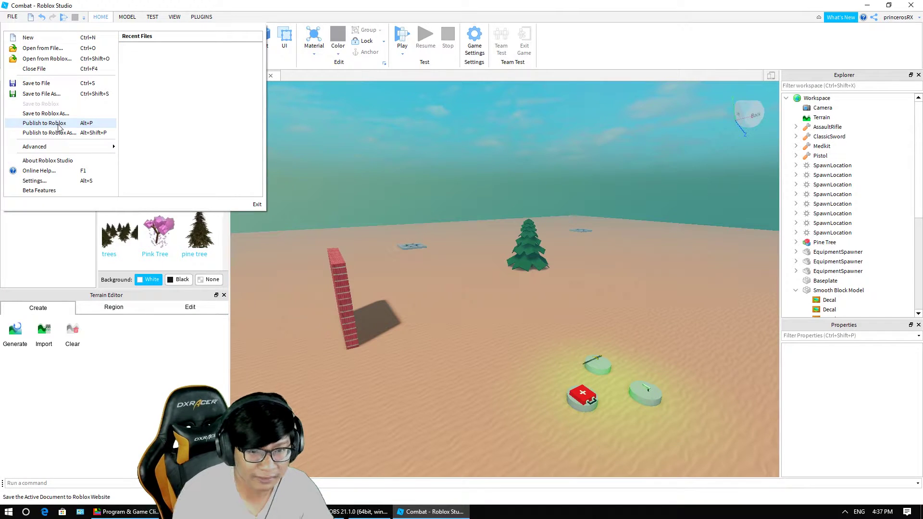
{"action": "left_click", "coordinate": [491, 387]}
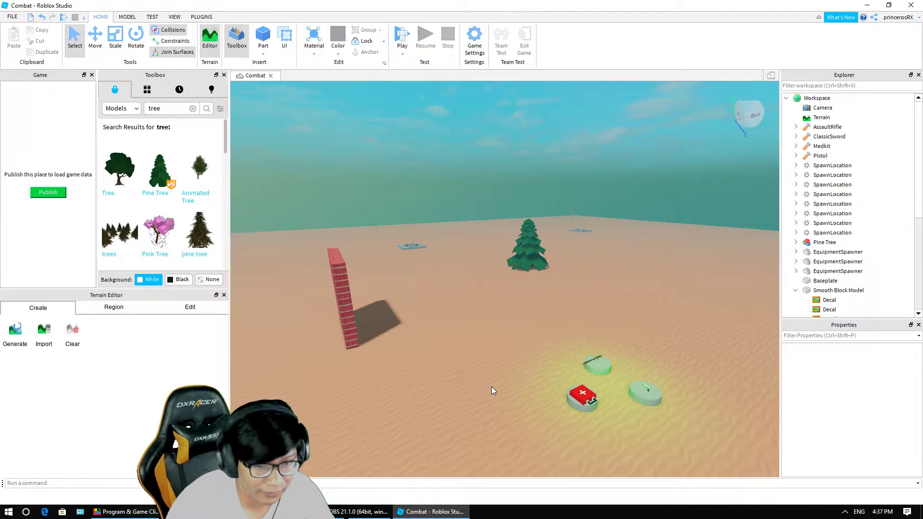
- Examine the Players service's properties, including its MaxPlayers and RespawnTime settings
{"action": "scroll", "coordinate": [491, 387], "scroll_direction": "up", "scroll_amount": 2}
{"action": "right_click_drag", "start_coordinate": [493, 346], "coordinate": [492, 346]}
{"action": "right_click_drag", "start_coordinate": [468, 166], "coordinate": [466, 167]}
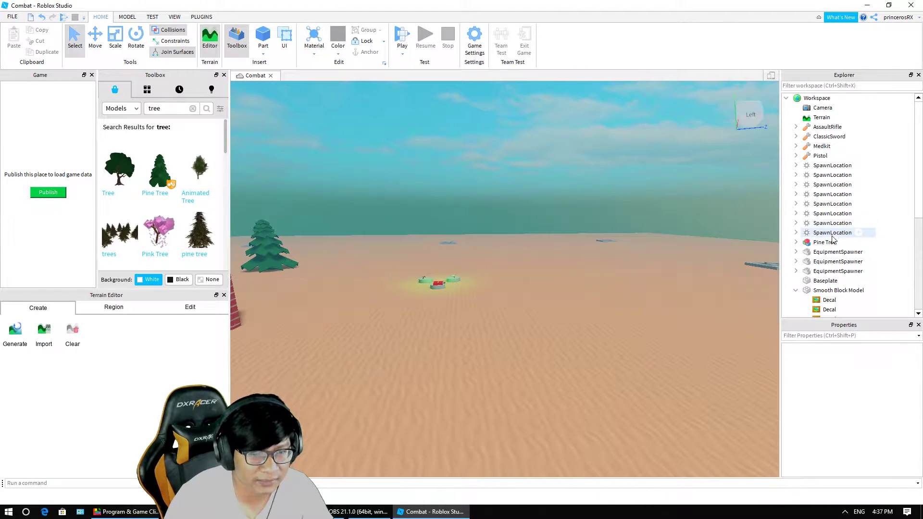
{"action": "scroll", "coordinate": [846, 240], "scroll_direction": "down", "scroll_amount": 3}
{"action": "scroll", "coordinate": [819, 234], "scroll_direction": "down", "scroll_amount": 3}
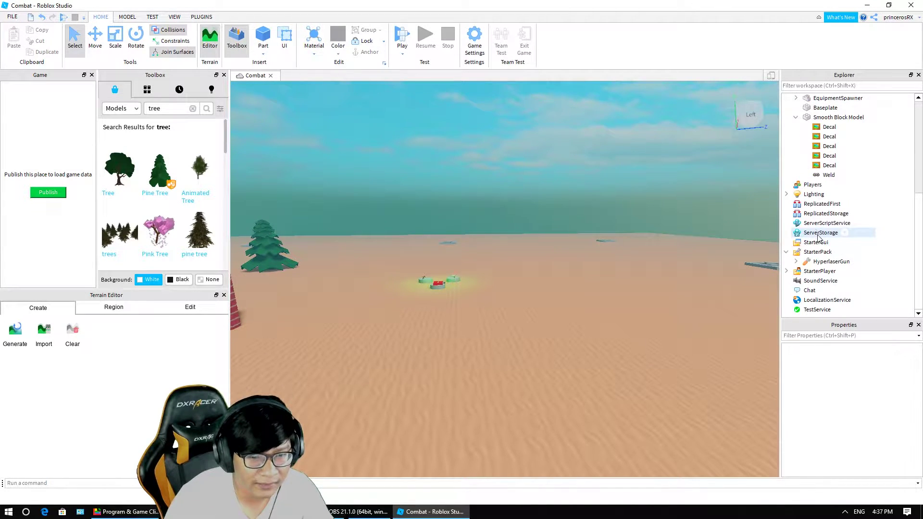
{"action": "left_click", "coordinate": [813, 185]}
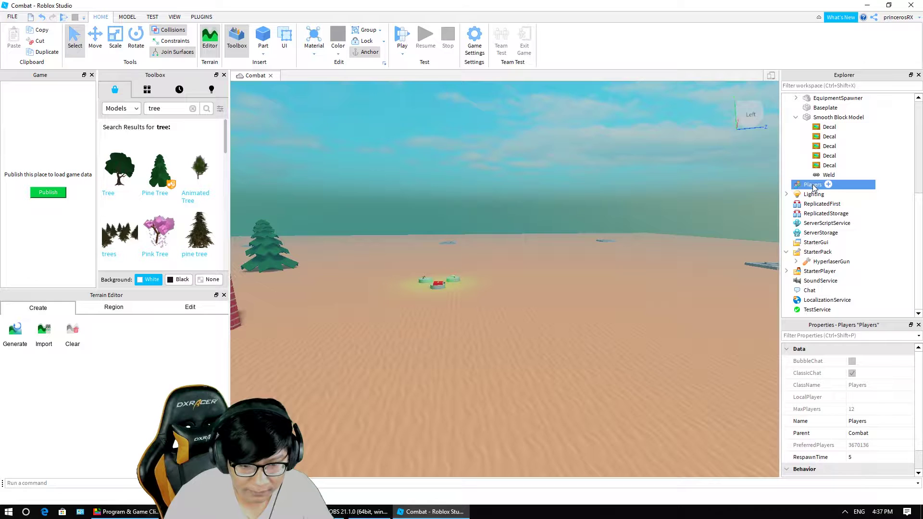
{"action": "scroll", "coordinate": [841, 401], "scroll_direction": "down", "scroll_amount": 1}
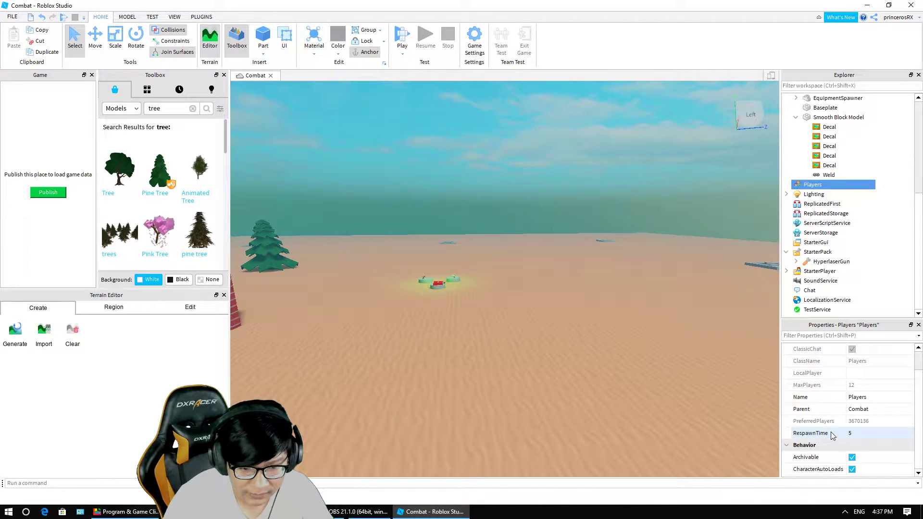
{"action": "scroll", "coordinate": [610, 250], "scroll_direction": "up", "scroll_amount": 1}
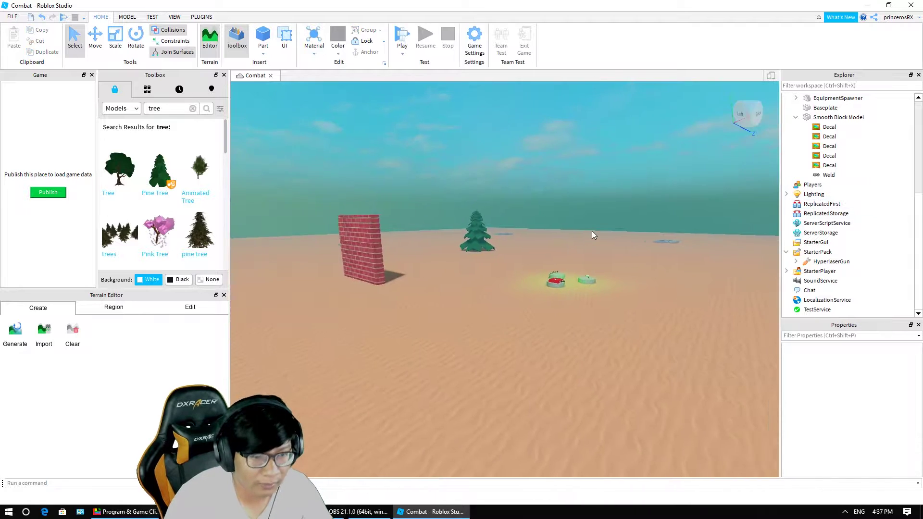
- View the area around the equipment spawners and search the model library for "npc"
{"action": "right_click_drag", "start_coordinate": [592, 231], "coordinate": [593, 230]}
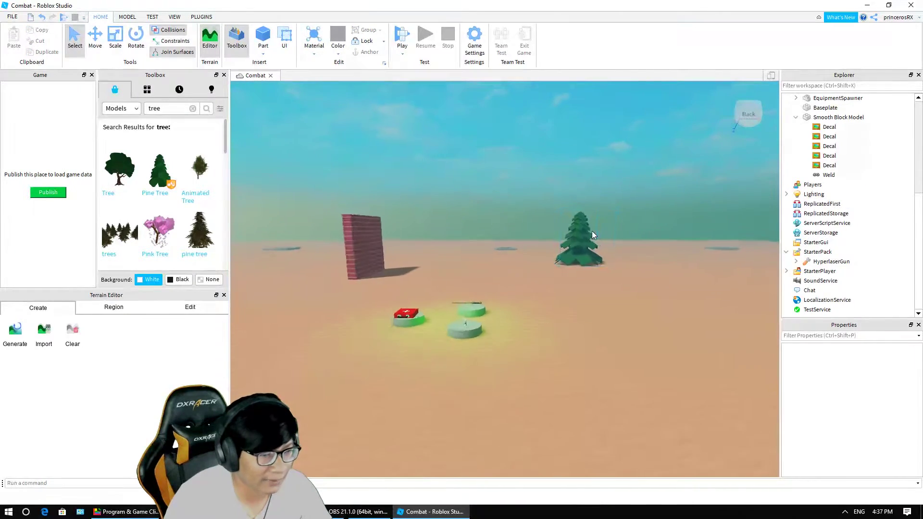
{"action": "key", "text": "a"}
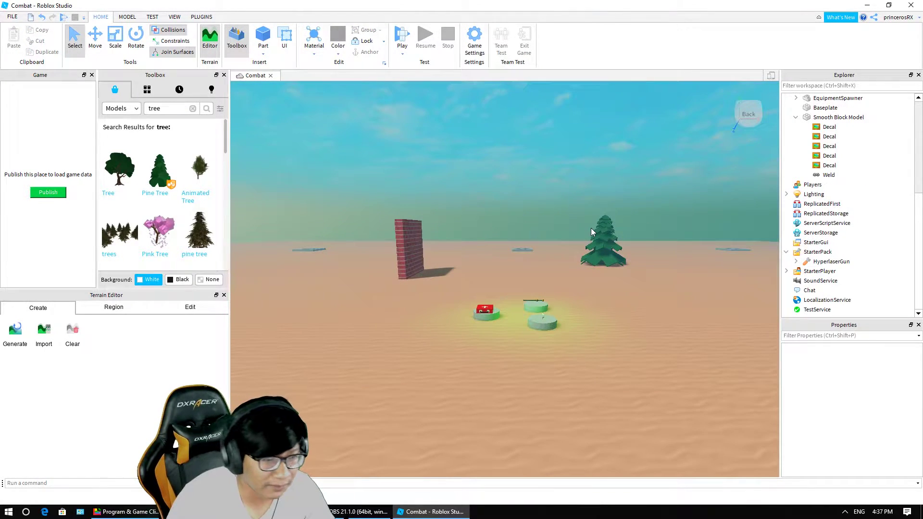
{"action": "key", "text": "w"}
{"action": "key", "text": "a"}
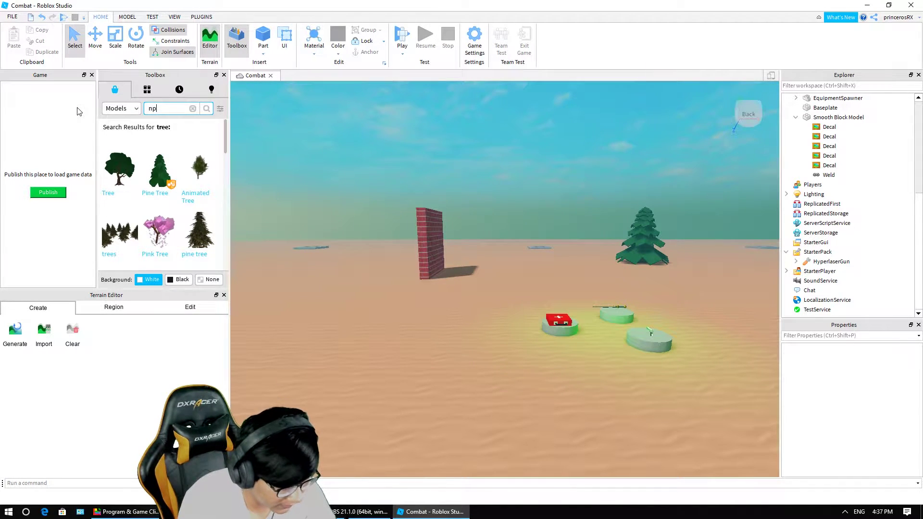
{"action": "type", "text": "npc"}
{"action": "left_click", "coordinate": [207, 109]}
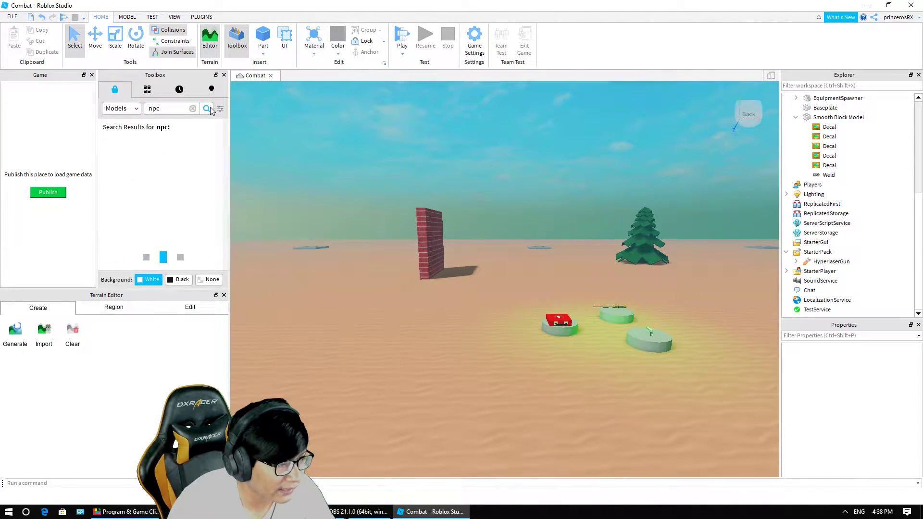
- Browse the character models found and insert NPC toy chica V2 onto the sand near the equipment spawners
{"action": "scroll", "coordinate": [183, 210], "scroll_direction": "down", "scroll_amount": 3}
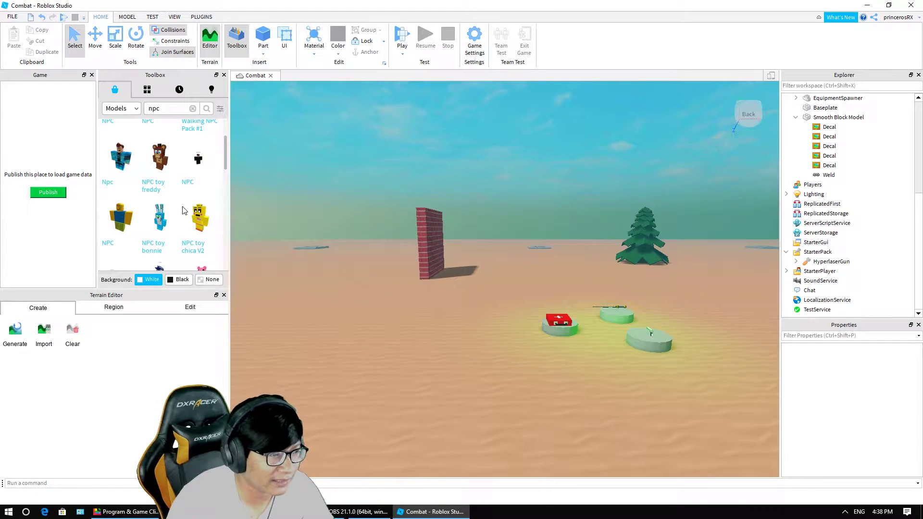
{"action": "scroll", "coordinate": [190, 207], "scroll_direction": "up", "scroll_amount": 3}
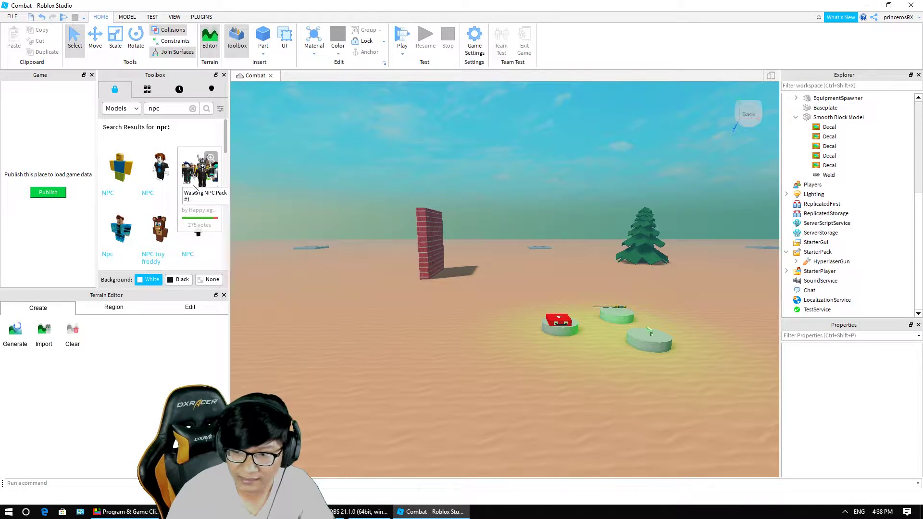
{"action": "scroll", "coordinate": [194, 188], "scroll_direction": "down", "scroll_amount": 3}
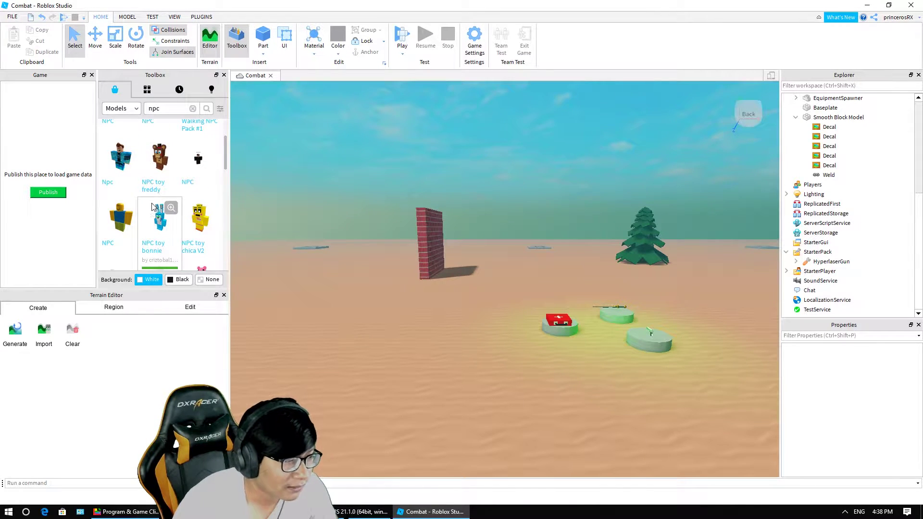
{"action": "scroll", "coordinate": [153, 207], "scroll_direction": "up", "scroll_amount": 3}
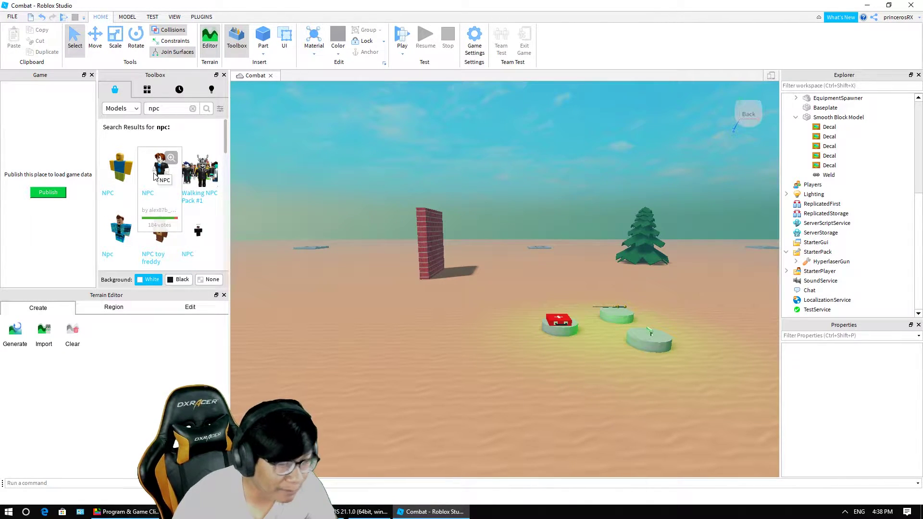
{"action": "scroll", "coordinate": [154, 176], "scroll_direction": "down", "scroll_amount": 5}
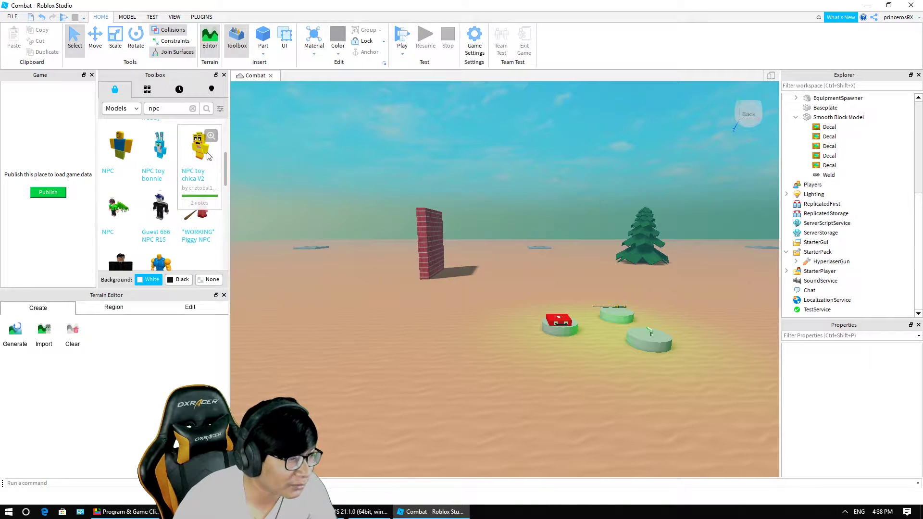
{"action": "left_click_drag", "start_coordinate": [201, 159], "coordinate": [403, 328]}
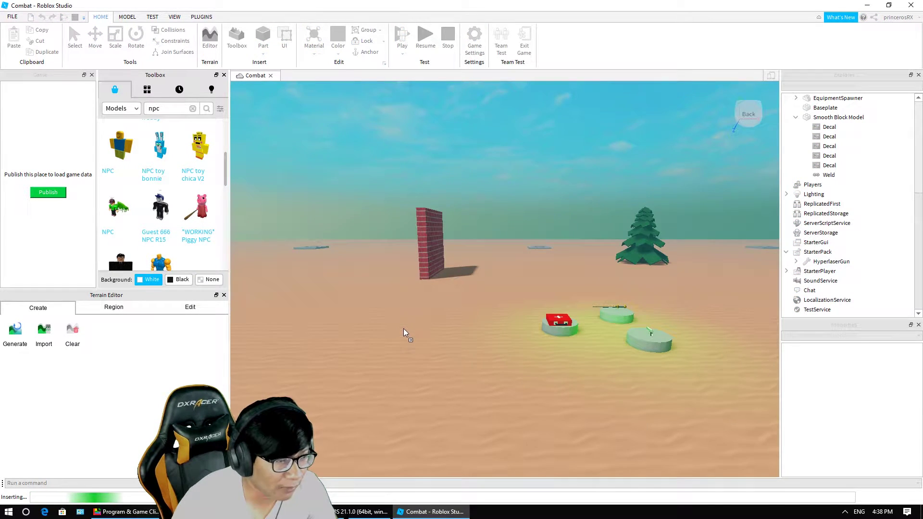
- Move the yellow NPC down onto open sand away from the equipment spawners
{"action": "scroll", "coordinate": [438, 319], "scroll_direction": "down", "scroll_amount": 10}
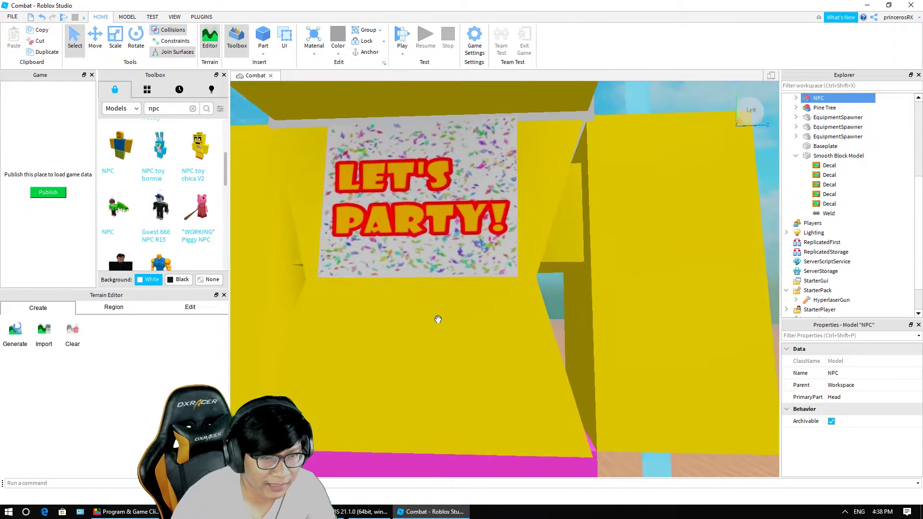
{"action": "scroll", "coordinate": [506, 363], "scroll_direction": "up", "scroll_amount": 3}
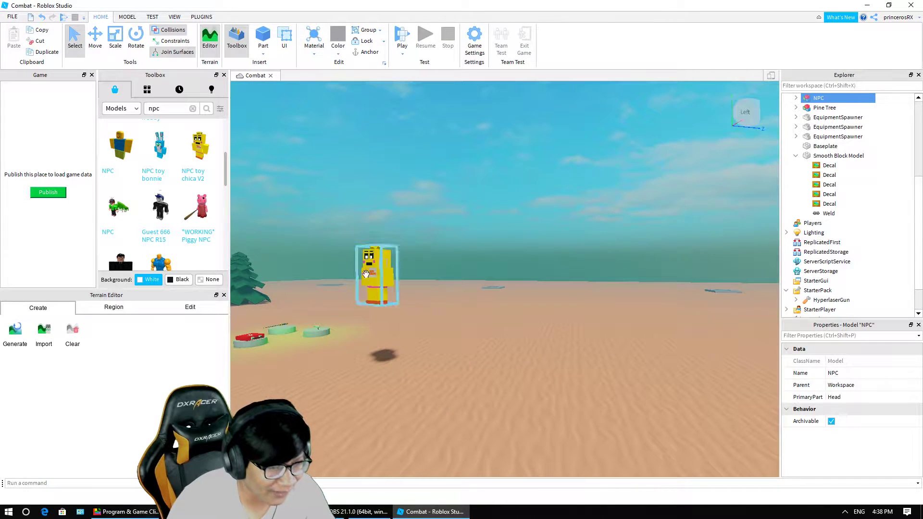
{"action": "left_click_drag", "start_coordinate": [377, 289], "coordinate": [517, 342]}
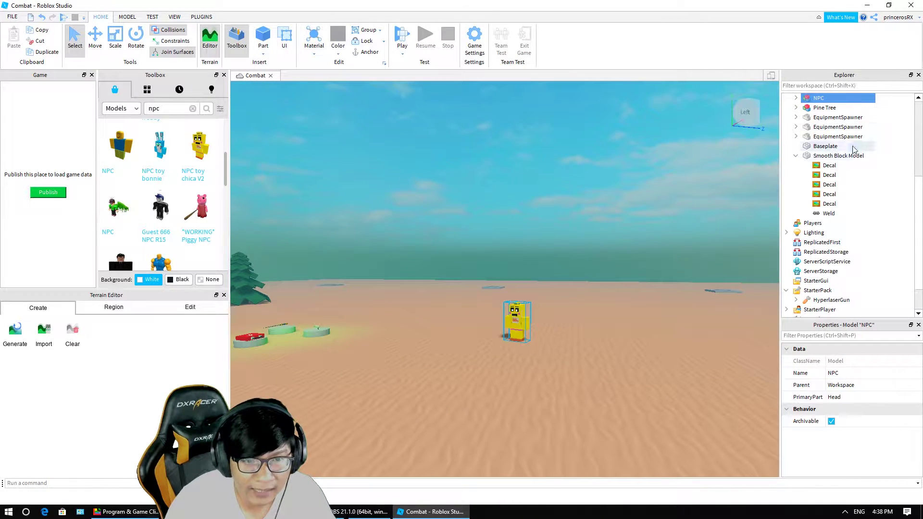
- Expand the NPC model and inspect its components, including the Full Animation script and behaviour values
{"action": "left_click", "coordinate": [796, 98]}
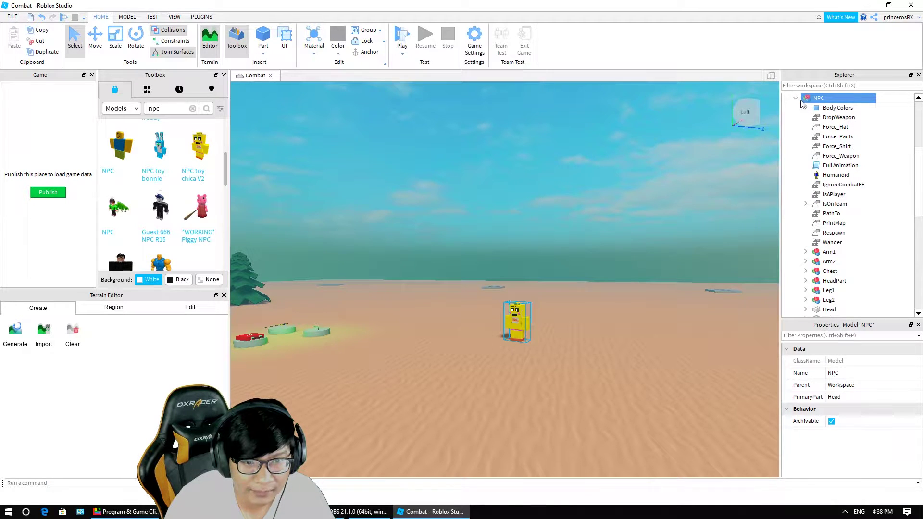
{"action": "left_click", "coordinate": [836, 166]}
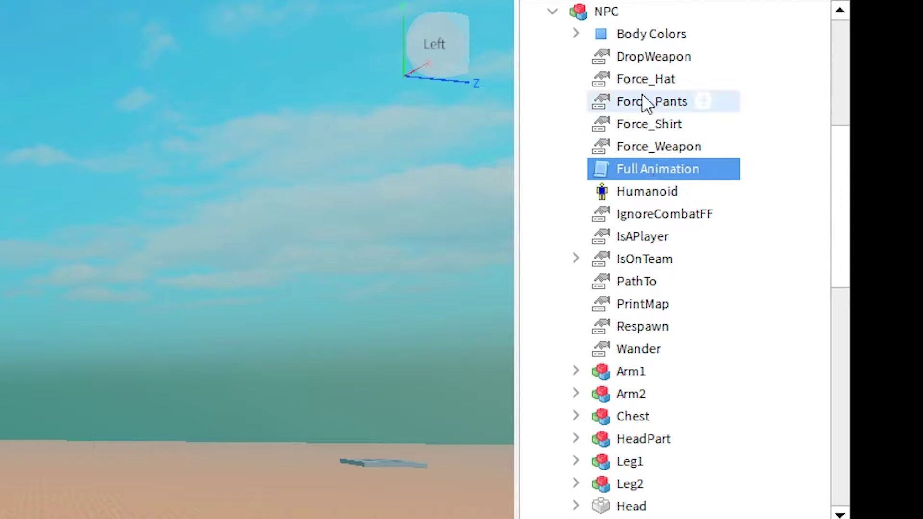
{"action": "left_click", "coordinate": [625, 347]}
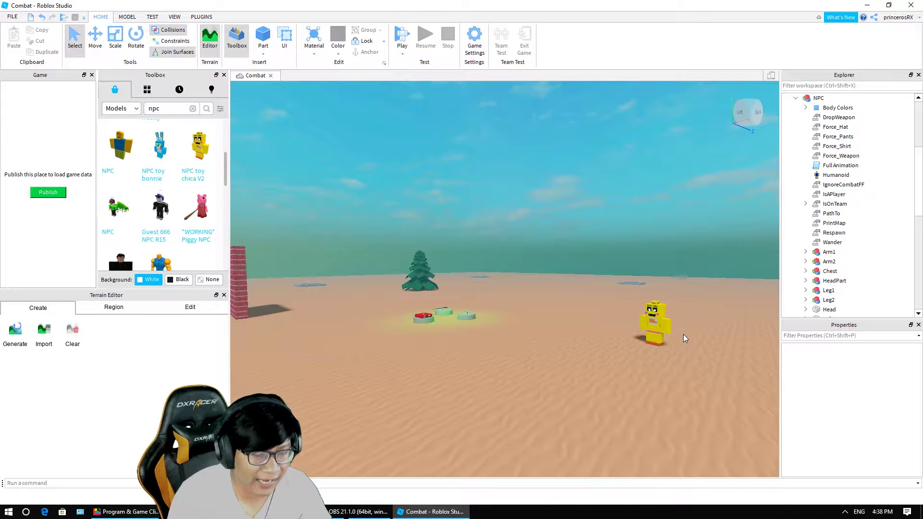
- Open the NPC's Full Animation script, read through its health and animation code, and close the script
{"action": "left_click", "coordinate": [843, 166]}
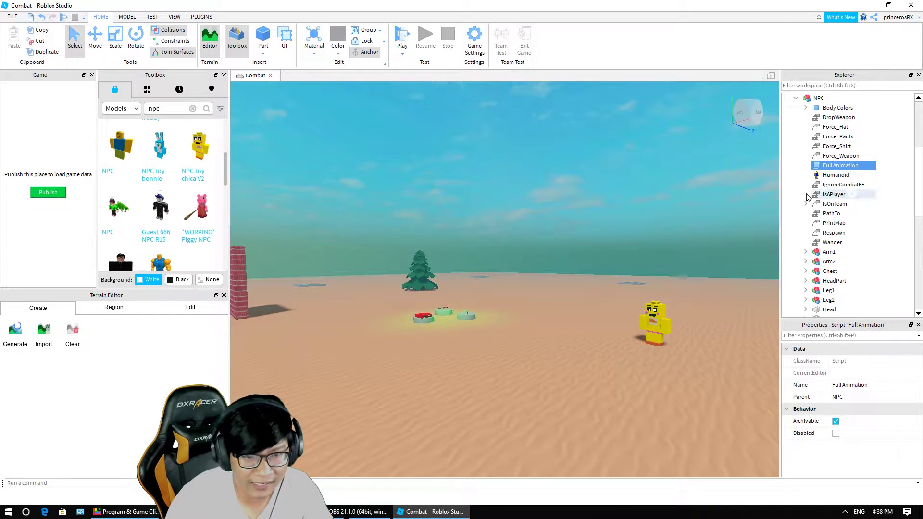
{"action": "double_click", "coordinate": [827, 167]}
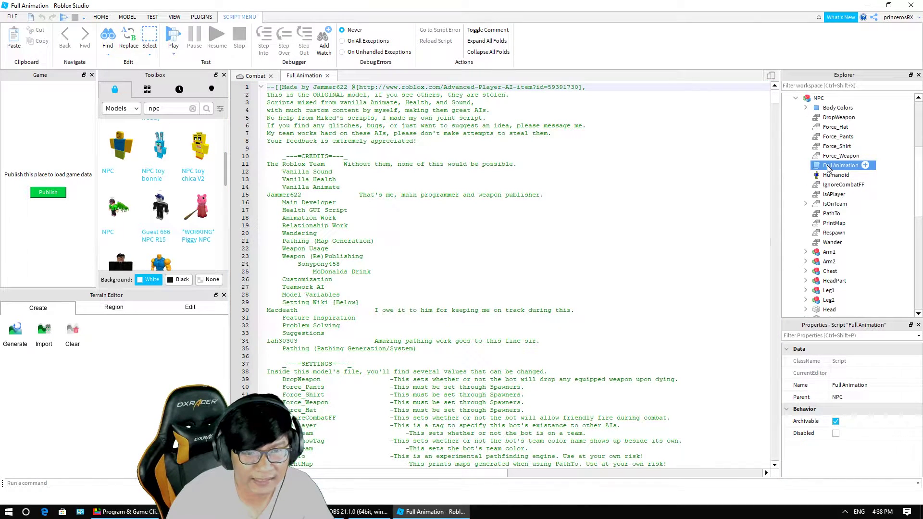
{"action": "scroll", "coordinate": [480, 198], "scroll_direction": "down", "scroll_amount": 20}
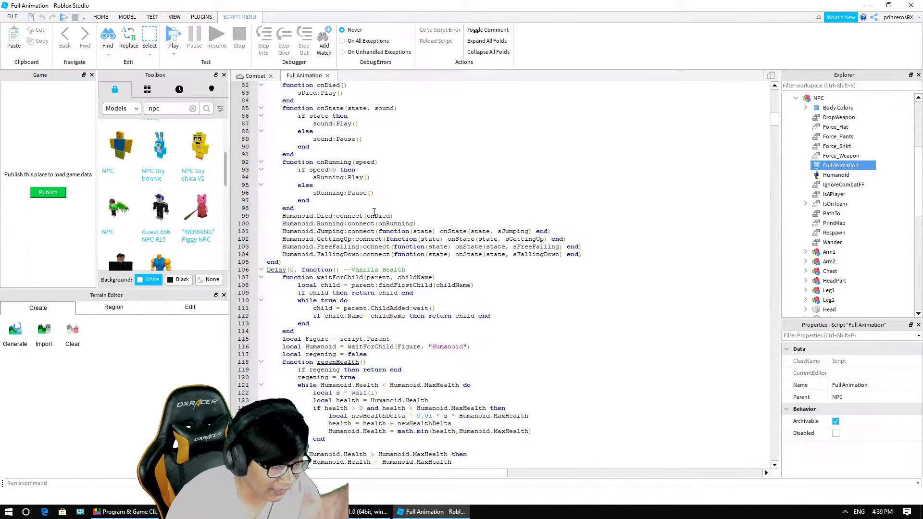
{"action": "scroll", "coordinate": [374, 212], "scroll_direction": "down", "scroll_amount": 18}
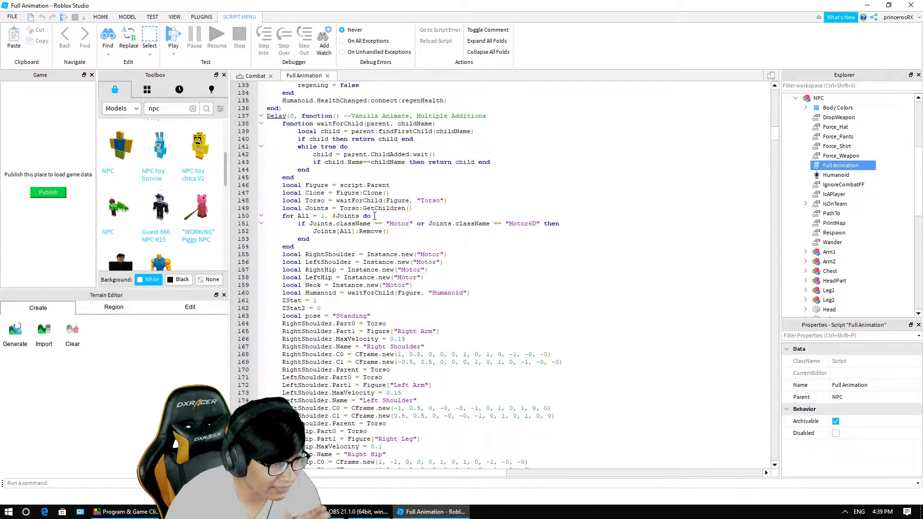
{"action": "scroll", "coordinate": [400, 226], "scroll_direction": "down", "scroll_amount": 5}
{"action": "scroll", "coordinate": [413, 227], "scroll_direction": "up", "scroll_amount": 11}
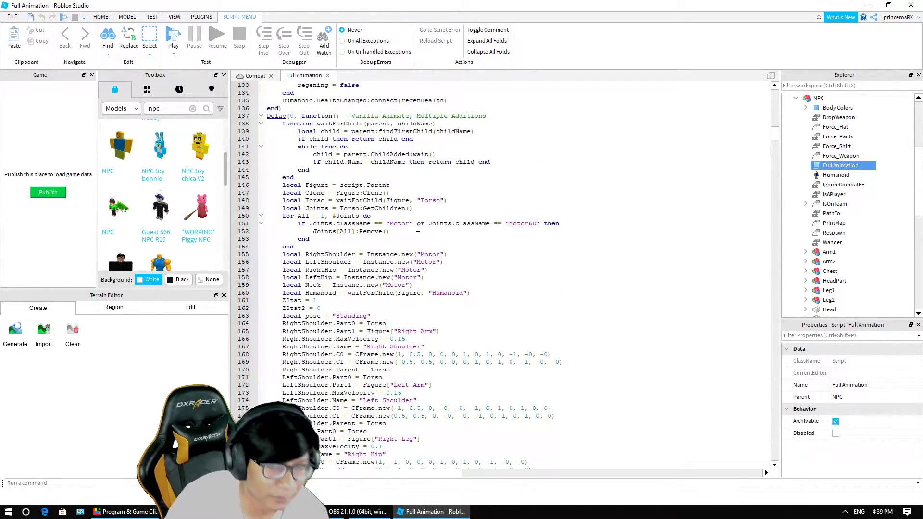
{"action": "scroll", "coordinate": [418, 226], "scroll_direction": "up", "scroll_amount": 3}
{"action": "scroll", "coordinate": [420, 221], "scroll_direction": "up", "scroll_amount": 3}
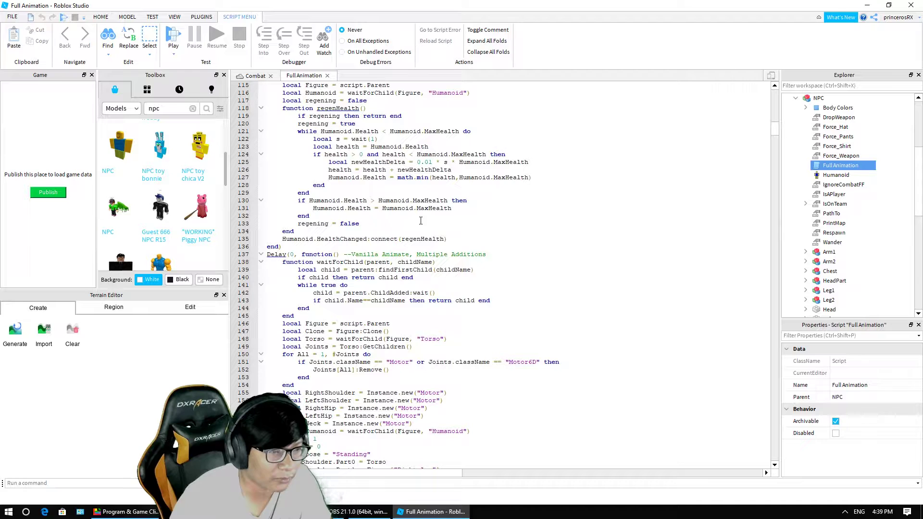
{"action": "scroll", "coordinate": [421, 221], "scroll_direction": "up", "scroll_amount": 3}
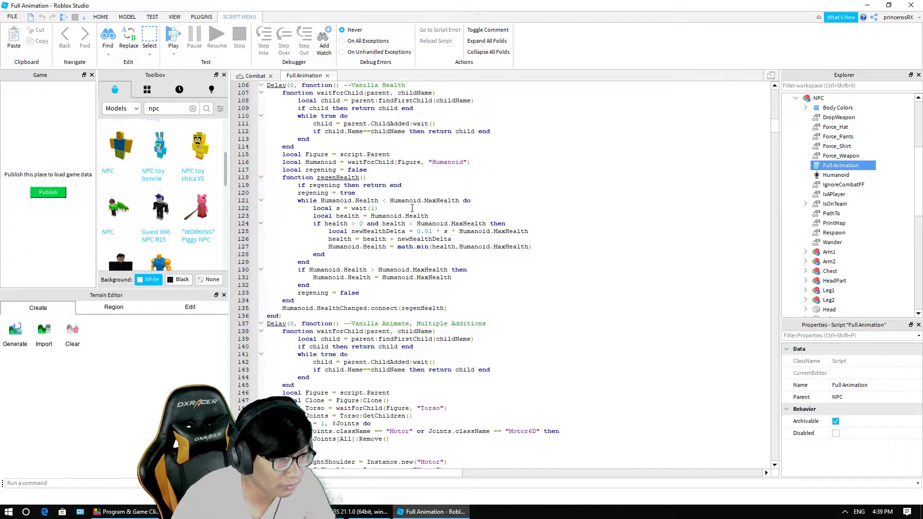
{"action": "left_click", "coordinate": [327, 76]}
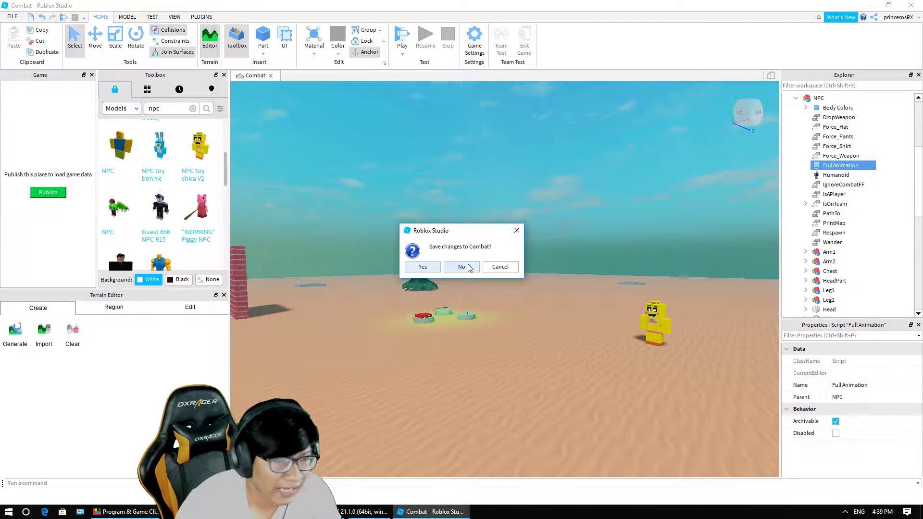
- Close the Combat place without saving and open the recent game Thailand Survival SCP/PUBG
{"action": "left_click", "coordinate": [461, 267]}
{"action": "left_click", "coordinate": [15, 137]}
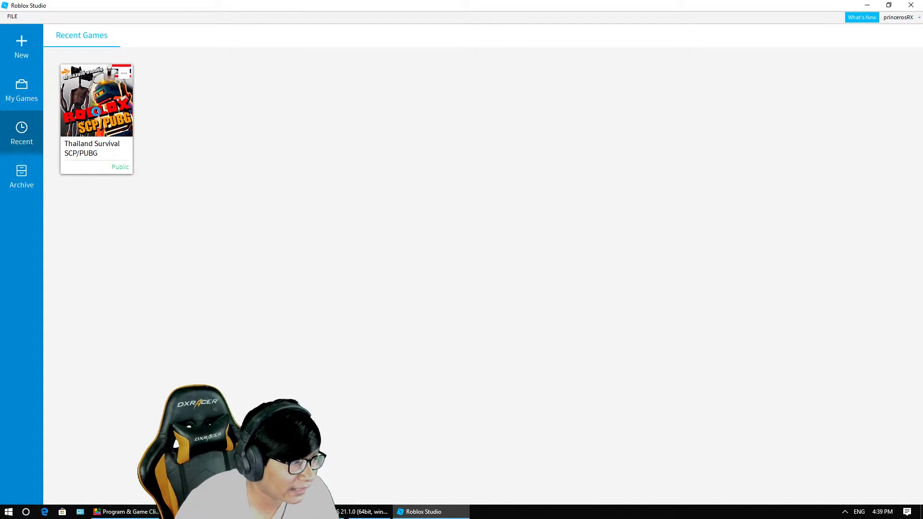
{"action": "left_click", "coordinate": [108, 149]}
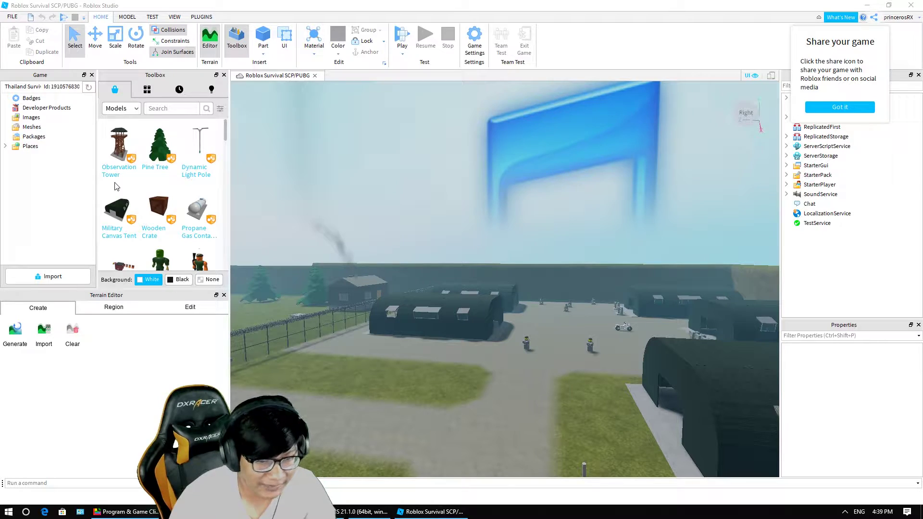
- Tour the survival map from the military tents and helicopter area to the NPCs outside the walled compound
{"action": "mouse_move", "coordinate": [103, 200]}
{"action": "mouse_move", "coordinate": [364, 341]}
{"action": "right_mouse_down"}
{"action": "mouse_move", "coordinate": [371, 362]}
{"action": "mouse_move", "coordinate": [375, 346]}
{"action": "right_mouse_up"}
{"action": "key", "text": "w"}
{"action": "key", "text": "w"}
{"action": "key", "text": "d"}
{"action": "right_click_drag", "start_coordinate": [331, 382], "coordinate": [331, 381]}
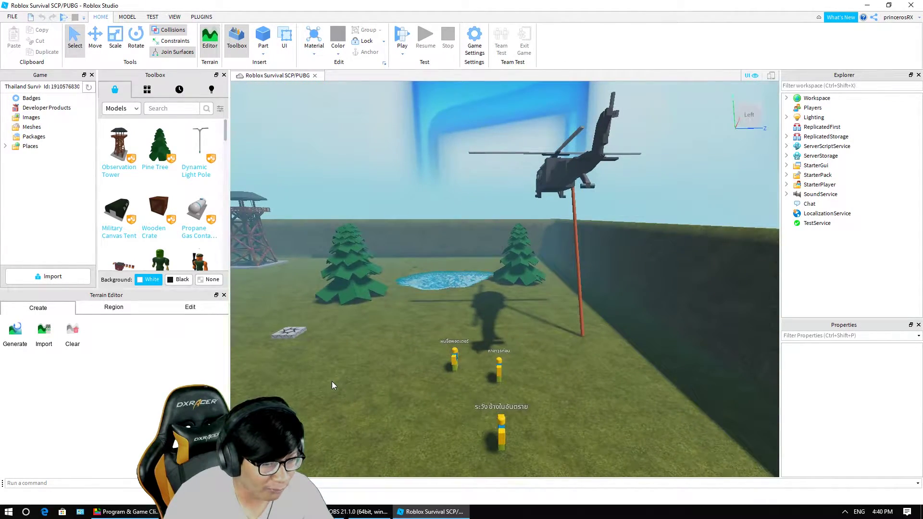
{"action": "key", "text": "a"}
{"action": "right_click_drag", "start_coordinate": [348, 334], "coordinate": [347, 334]}
{"action": "key", "text": "a"}
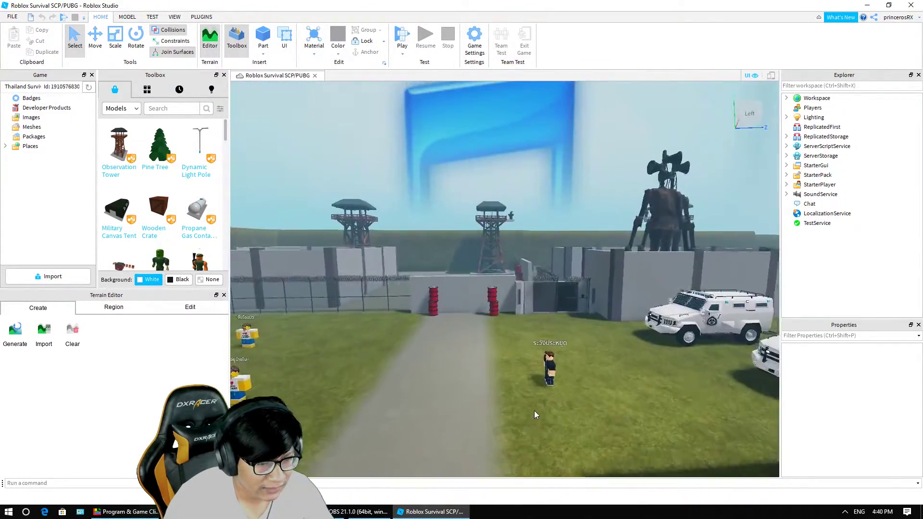
{"action": "right_click_drag", "start_coordinate": [534, 410], "coordinate": [534, 411]}
{"action": "key", "text": "w"}
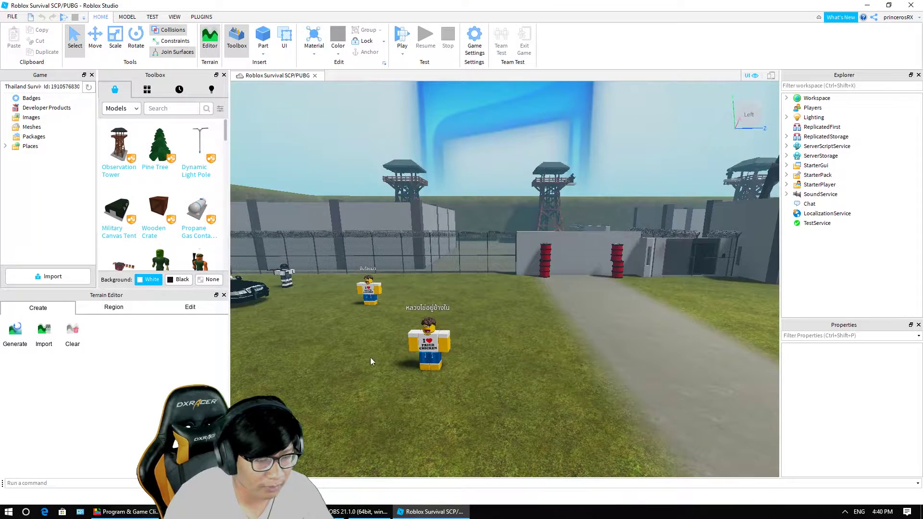
- Expand the model of the NPC wearing the fried chicken shirt and open its RandomChat script
{"action": "left_click", "coordinate": [432, 347]}
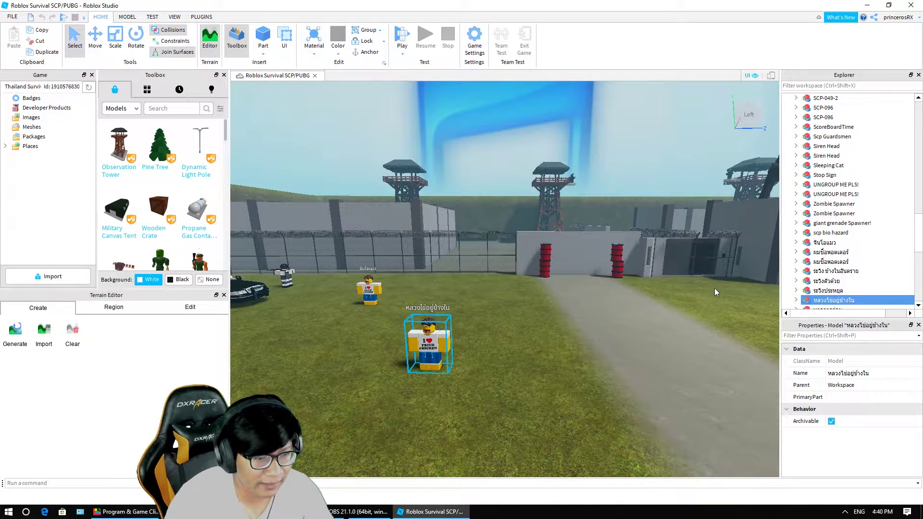
{"action": "scroll", "coordinate": [850, 270], "scroll_direction": "down", "scroll_amount": 4}
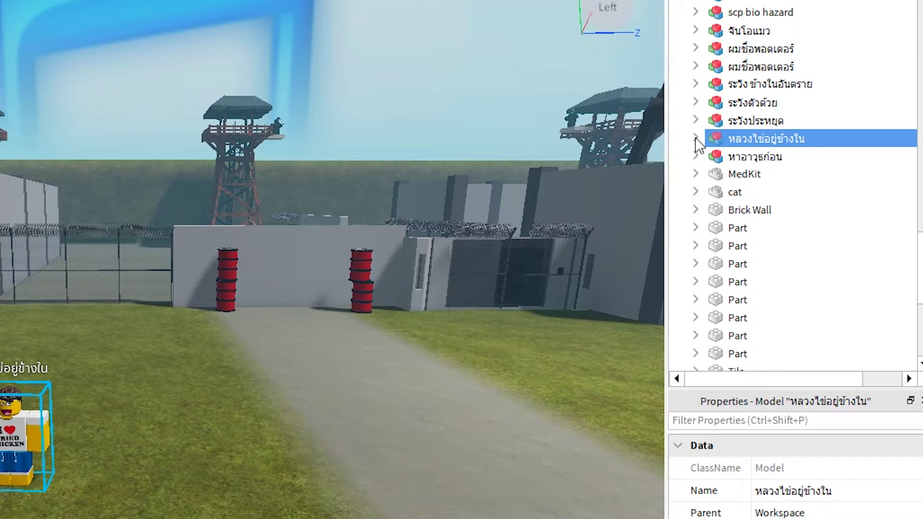
{"action": "left_click", "coordinate": [695, 139]}
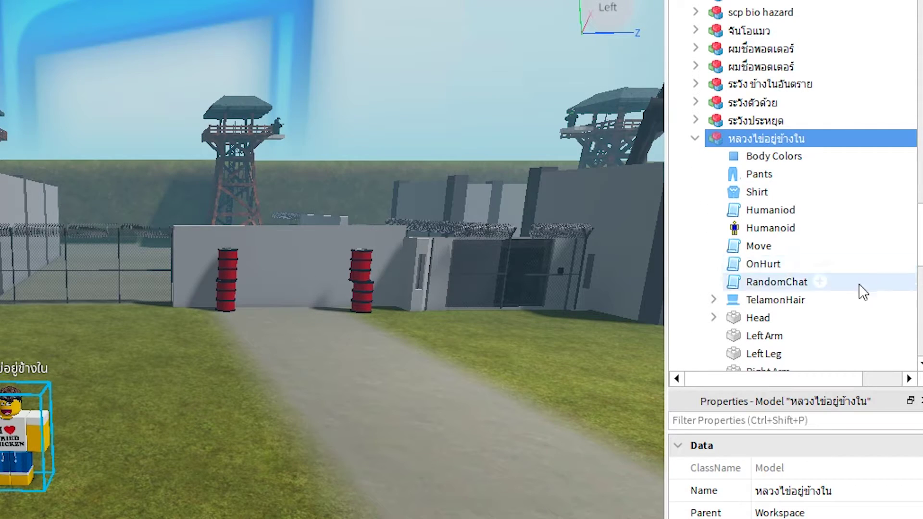
{"action": "double_click", "coordinate": [778, 282]}
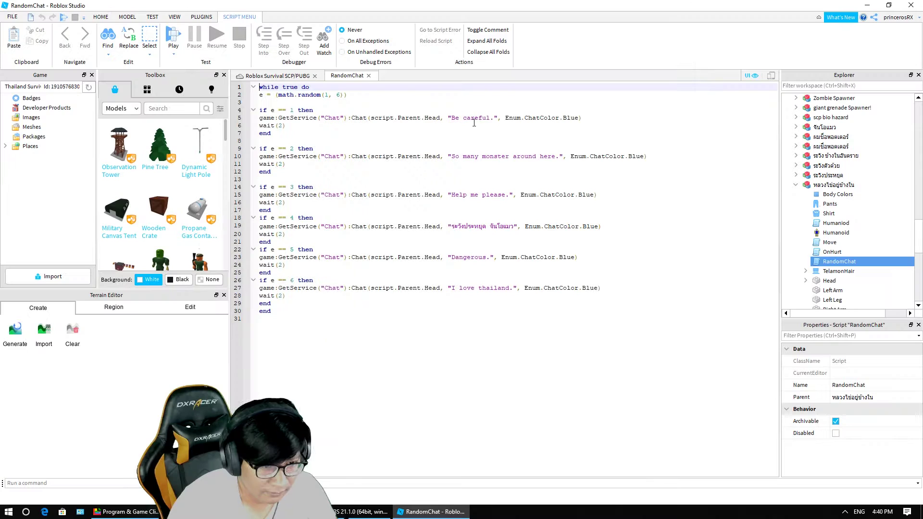
- Review the random chat messages in the RandomChat script, including the Thai line for case 4, and close it
{"action": "left_click_drag", "start_coordinate": [494, 120], "coordinate": [476, 120]}
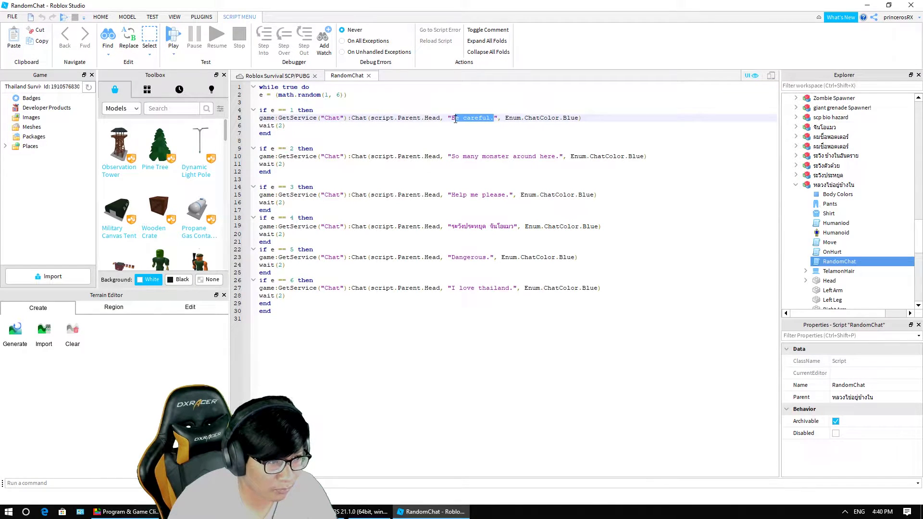
{"action": "left_click", "coordinate": [468, 164]}
{"action": "left_click", "coordinate": [482, 204]}
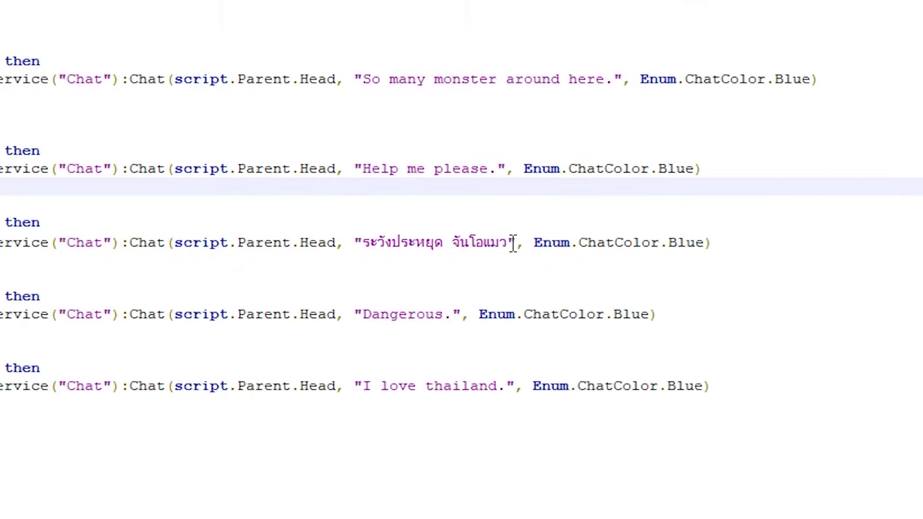
{"action": "left_click_drag", "start_coordinate": [513, 227], "coordinate": [484, 228]}
{"action": "left_click", "coordinate": [445, 282]}
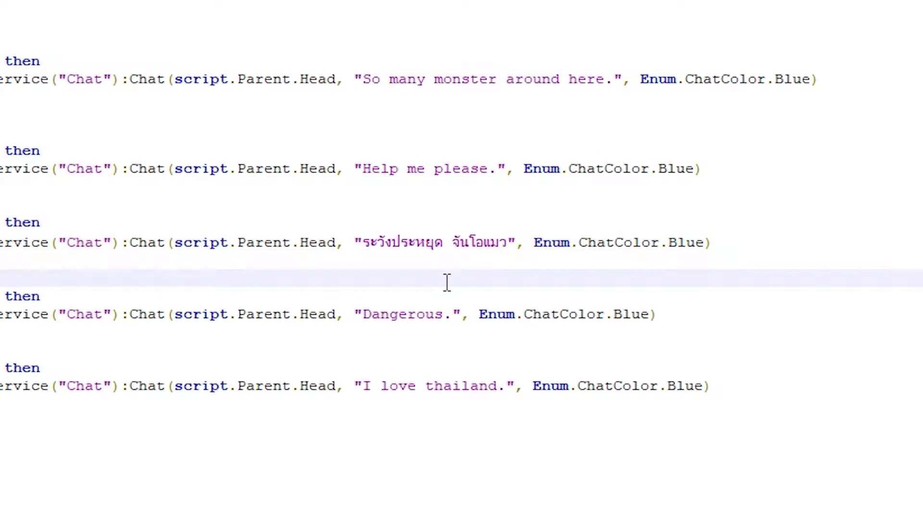
{"action": "left_click", "coordinate": [452, 236]}
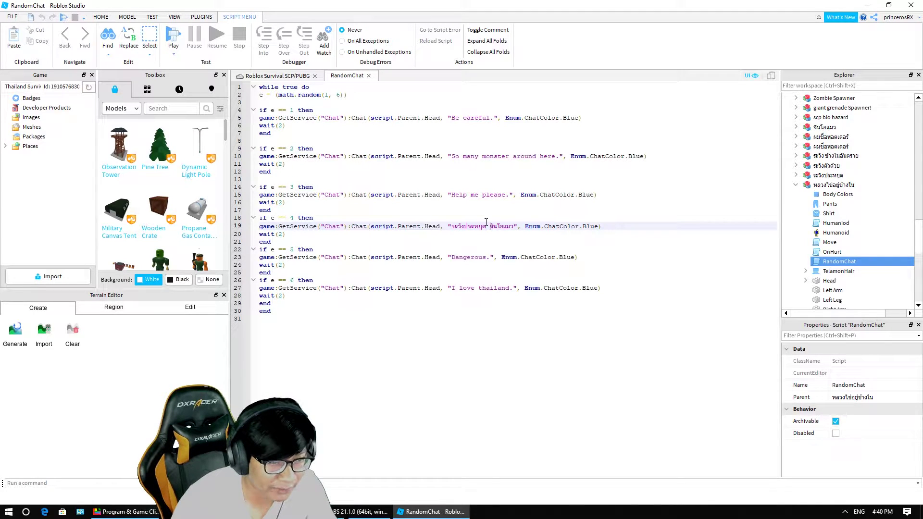
{"action": "left_click", "coordinate": [368, 75]}
- Browse the workspace objects and open the Configurations module script in ServerStorage
{"action": "scroll", "coordinate": [817, 192], "scroll_direction": "up", "scroll_amount": 2}
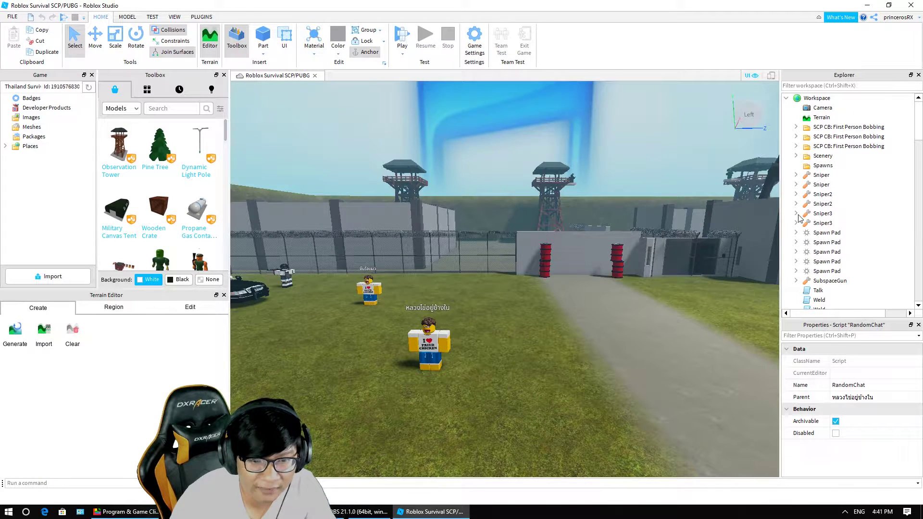
{"action": "scroll", "coordinate": [799, 218], "scroll_direction": "down", "scroll_amount": 1}
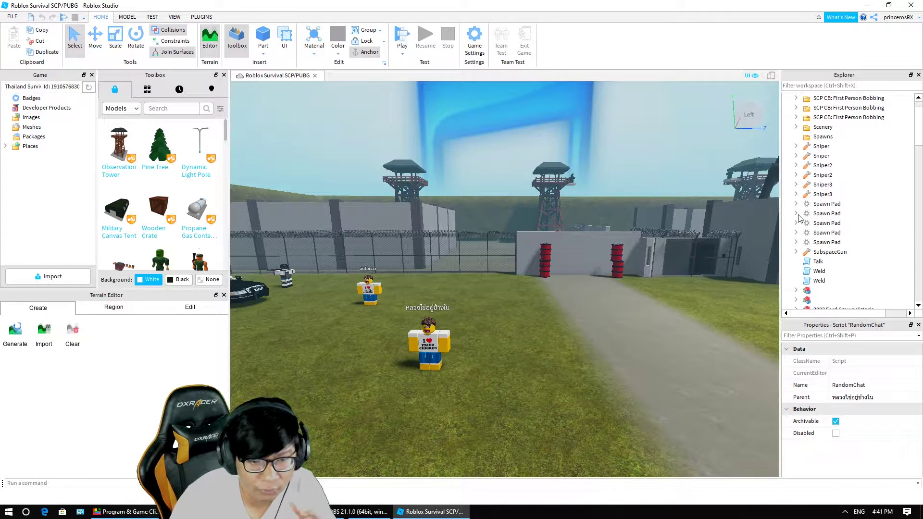
{"action": "left_click", "coordinate": [797, 252]}
{"action": "left_click", "coordinate": [796, 253]}
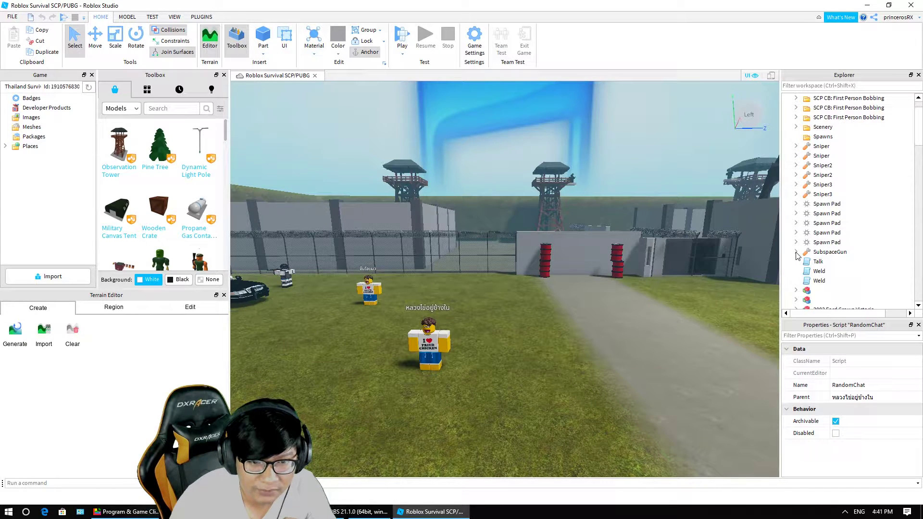
{"action": "scroll", "coordinate": [810, 247], "scroll_direction": "down", "scroll_amount": 10}
{"action": "left_click", "coordinate": [810, 246]}
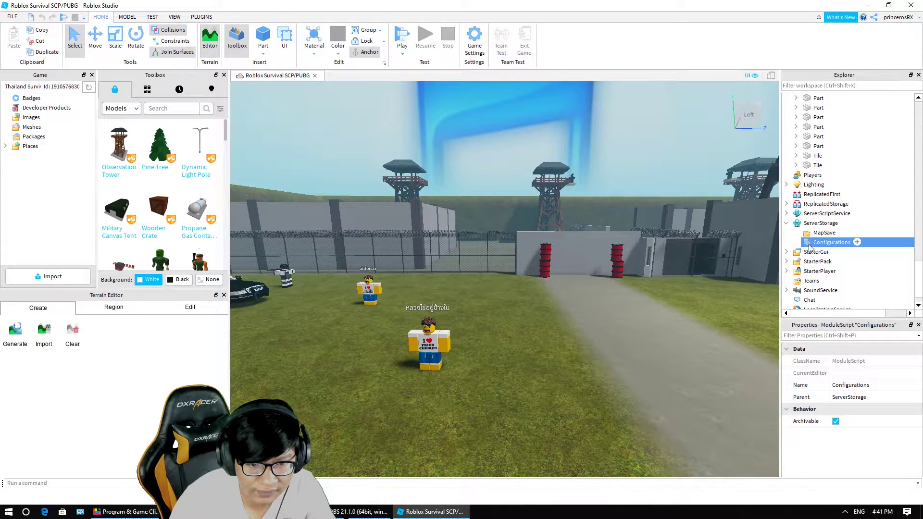
{"action": "double_click", "coordinate": [810, 244]}
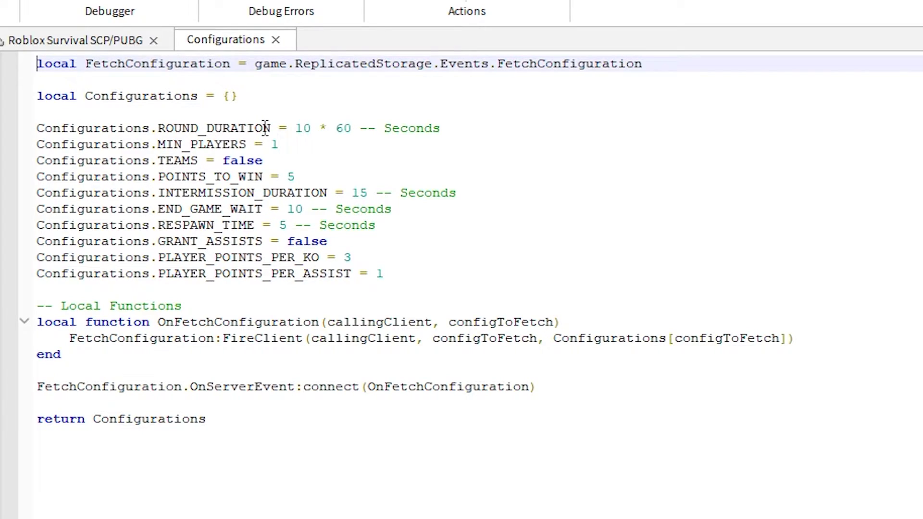
- Review the round duration, minimum players, teams and points-to-win settings in the Configurations script, and close it
{"action": "left_click_drag", "start_coordinate": [273, 128], "coordinate": [175, 127]}
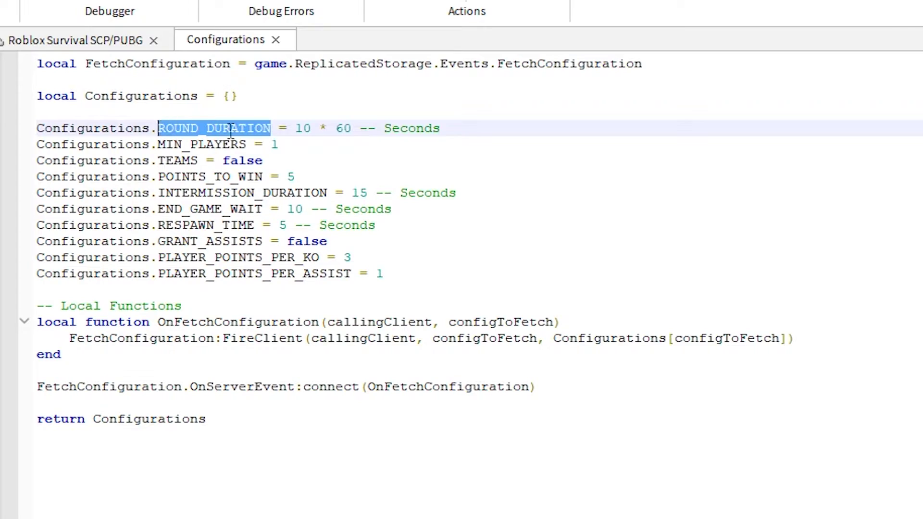
{"action": "left_click", "coordinate": [308, 144]}
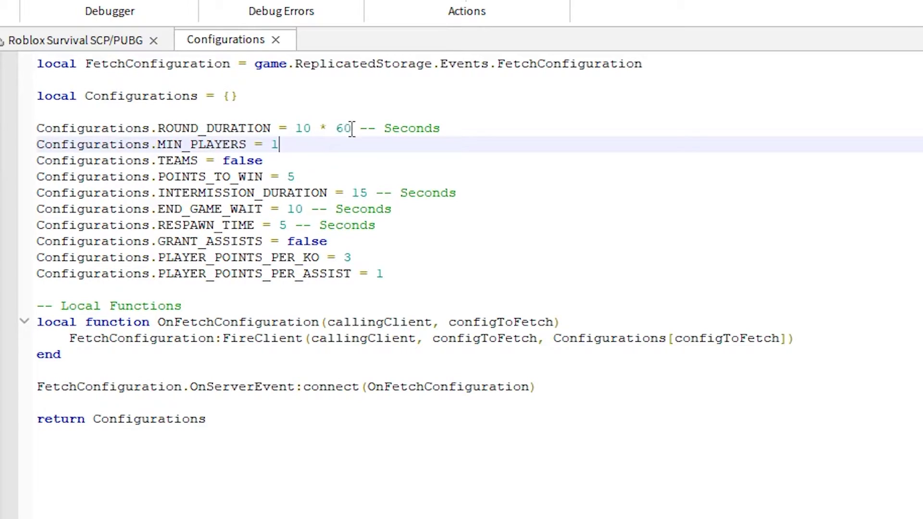
{"action": "left_click", "coordinate": [312, 127]}
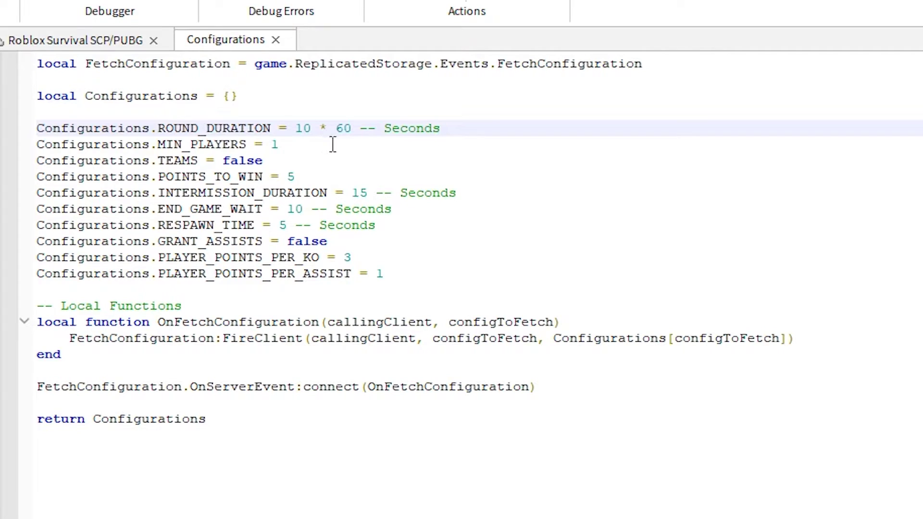
{"action": "left_click", "coordinate": [170, 173]}
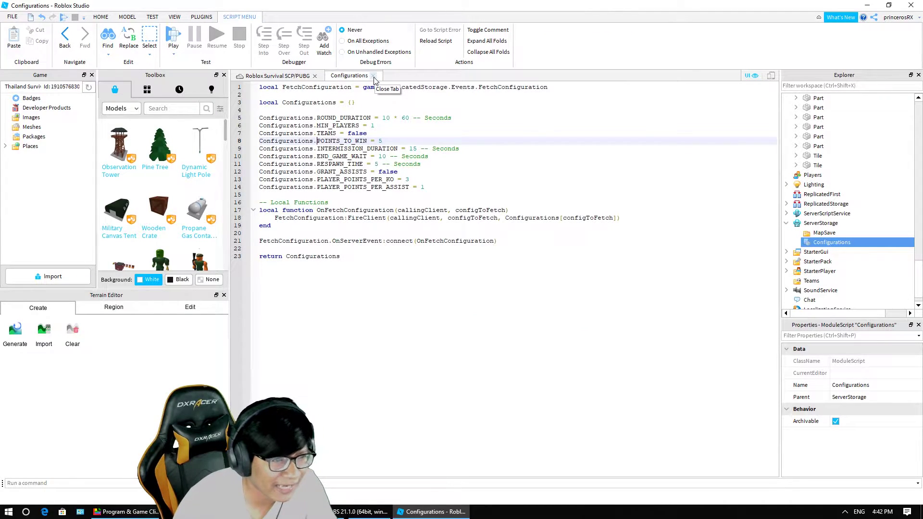
{"action": "left_click", "coordinate": [373, 76]}
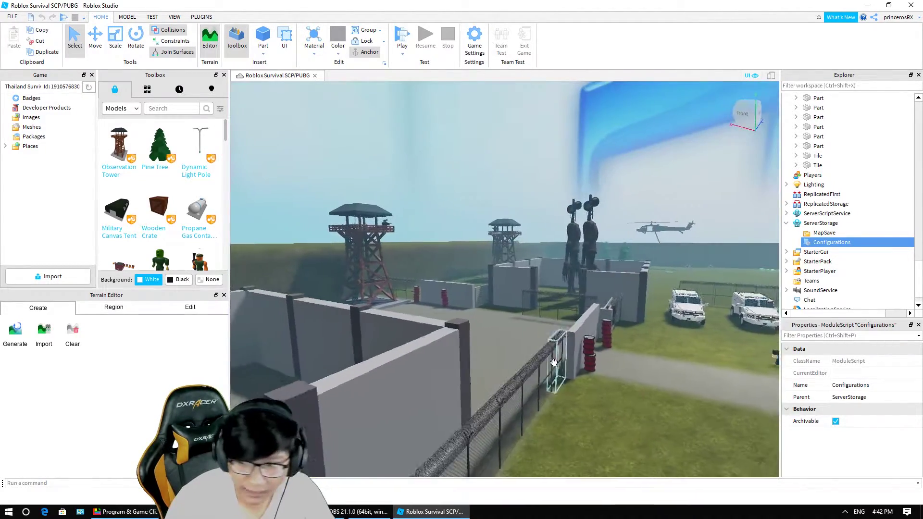
- View the walled compound near the watchtowers and inspect an exploding barrel beside the gate wall
{"action": "key", "text": "w"}
{"action": "right_click_drag", "start_coordinate": [554, 363], "coordinate": [554, 364]}
{"action": "left_click_drag", "start_coordinate": [548, 335], "coordinate": [554, 362]}
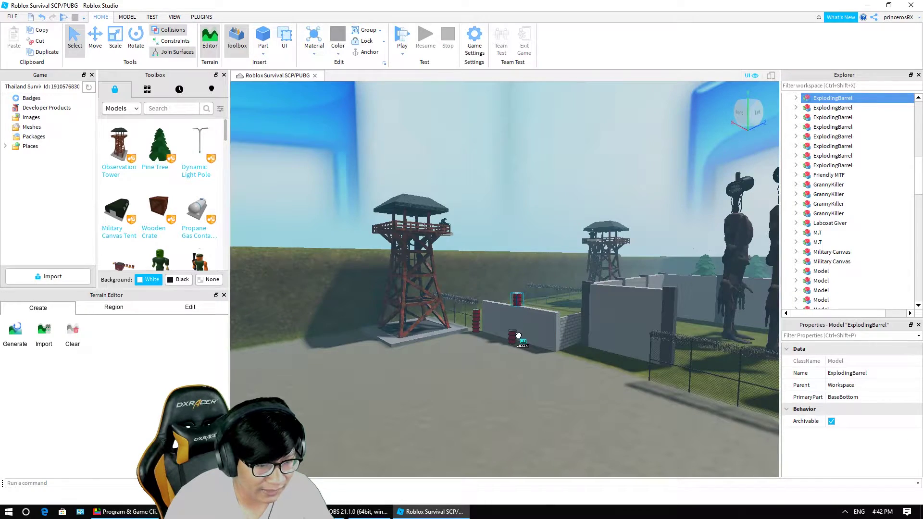
{"action": "left_click", "coordinate": [497, 366]}
{"action": "right_click_drag", "start_coordinate": [495, 371], "coordinate": [487, 340]}
{"action": "key", "text": "d"}
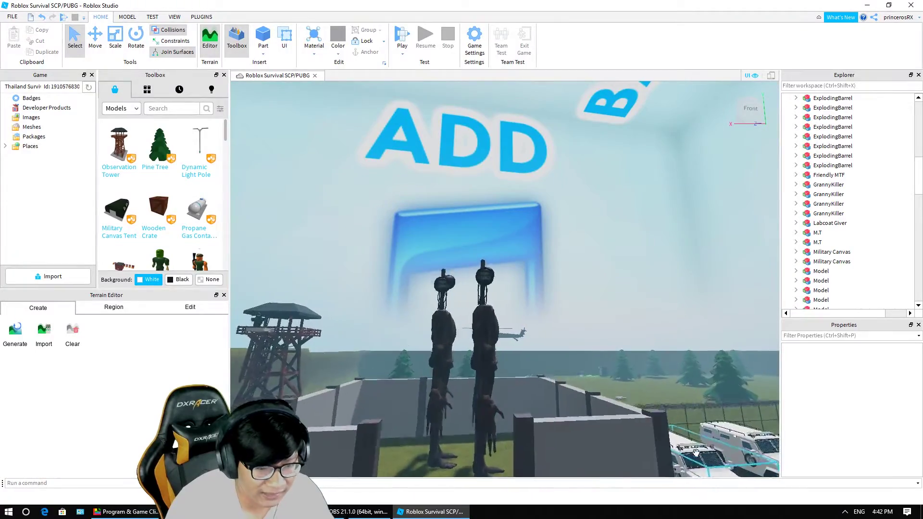
- View the tall Siren Head figures and the pale monsters on the grass behind the compound wall
{"action": "right_click_drag", "start_coordinate": [625, 375], "coordinate": [625, 374]}
{"action": "key", "text": "s"}
{"action": "key", "text": "a"}
{"action": "key", "text": "a"}
{"action": "key", "text": "s"}
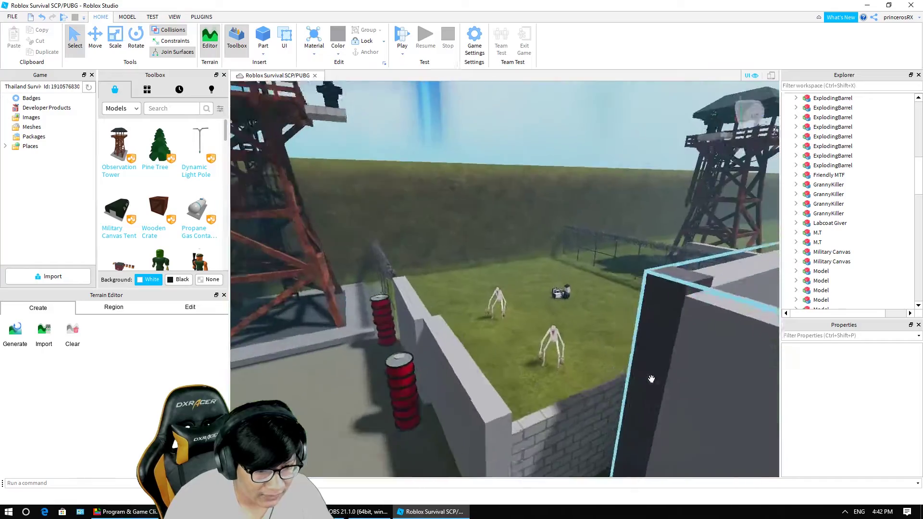
{"action": "key", "text": "w"}
{"action": "right_click_drag", "start_coordinate": [651, 379], "coordinate": [650, 379]}
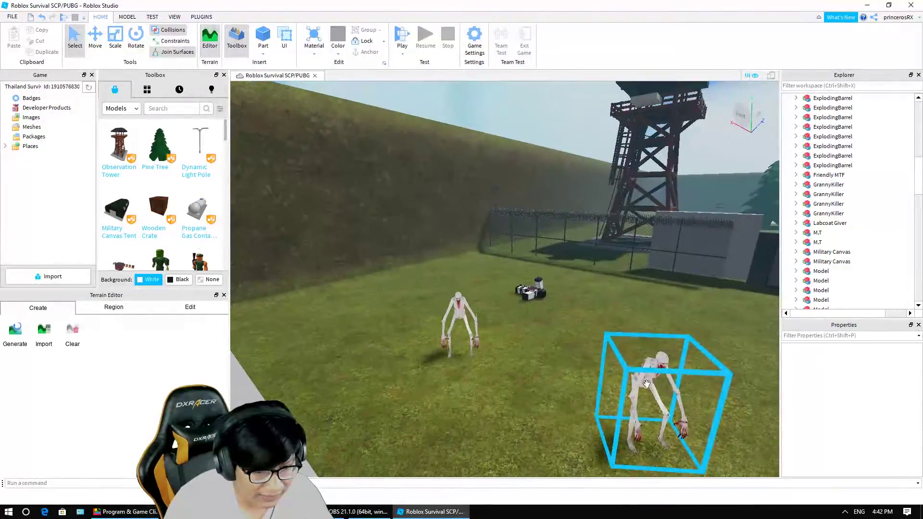
- View the pale monsters on the grass and the bat-wielding granny figures beside the military tents
{"action": "key", "text": "s"}
{"action": "right_click_drag", "start_coordinate": [517, 396], "coordinate": [478, 390]}
{"action": "key", "text": "w"}
{"action": "key", "text": "s"}
{"action": "key", "text": "w"}
{"action": "key", "text": "s"}
{"action": "key", "text": "w"}
{"action": "key", "text": "w"}
{"action": "key", "text": "s"}
{"action": "key", "text": "w"}
{"action": "right_click_drag", "start_coordinate": [572, 417], "coordinate": [573, 418]}
{"action": "right_click_drag", "start_coordinate": [443, 381], "coordinate": [515, 369]}
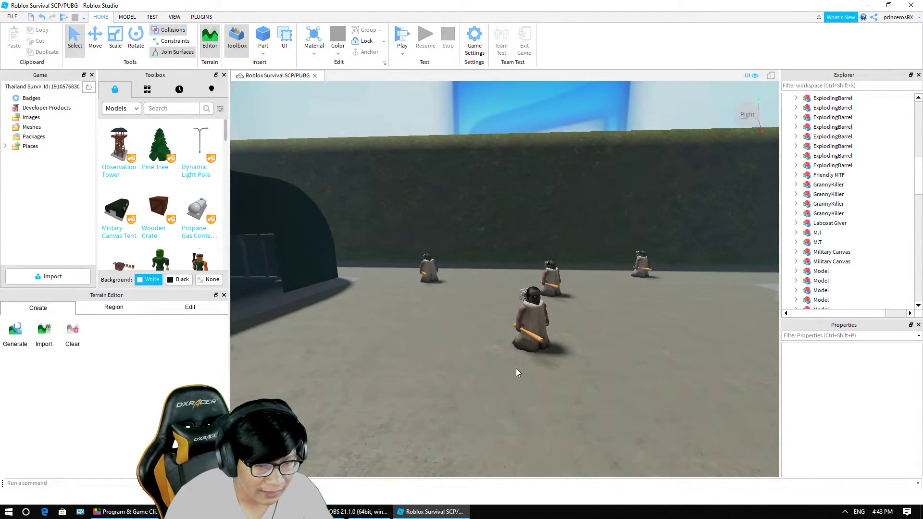
- Examine the contents of the nearest GrannyKiller model, open its GarnnyMain script, and close the script
{"action": "left_click", "coordinate": [529, 332]}
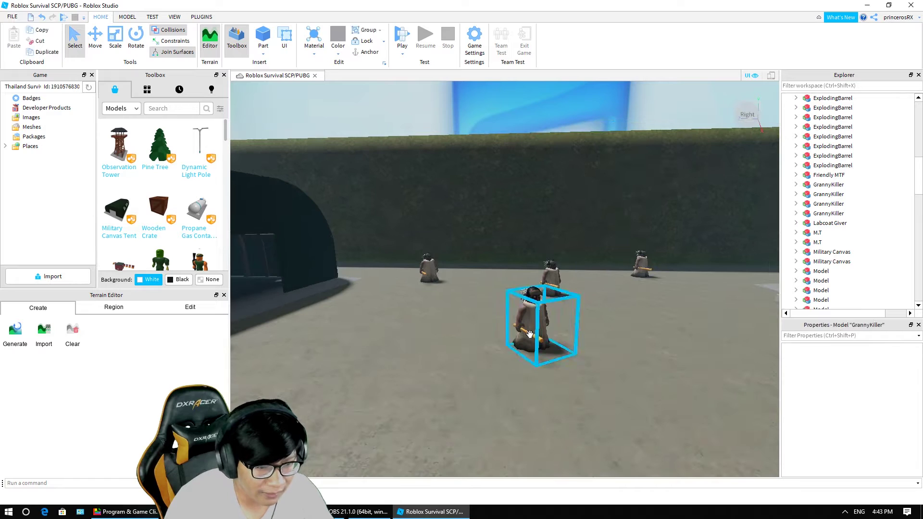
{"action": "left_click", "coordinate": [796, 184]}
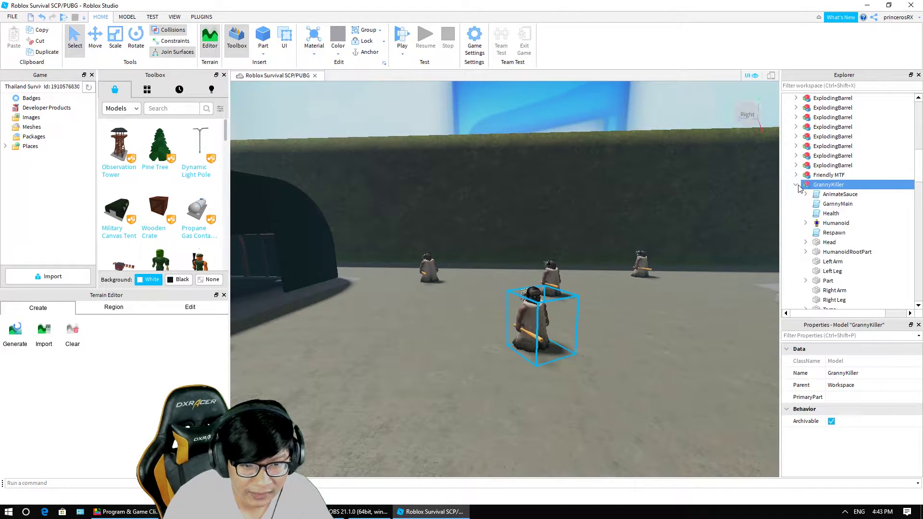
{"action": "left_click", "coordinate": [829, 235]}
{"action": "double_click", "coordinate": [823, 205]}
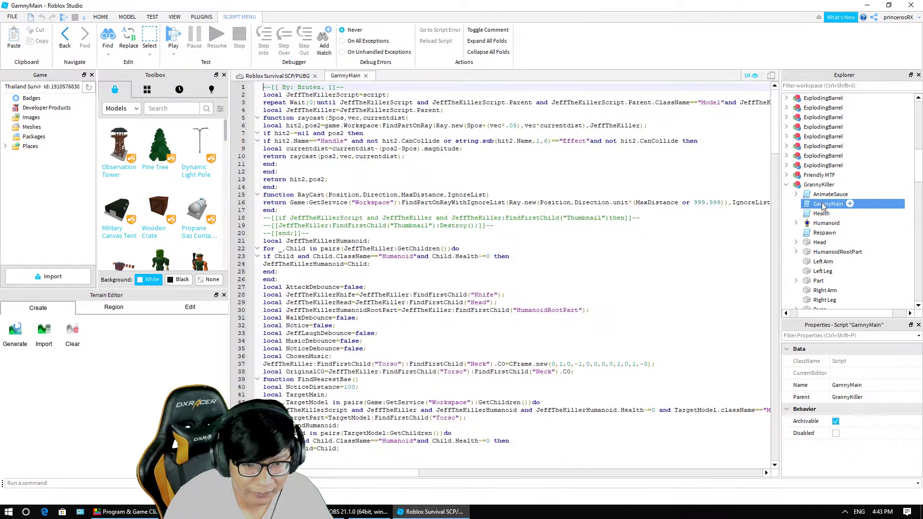
{"action": "left_click", "coordinate": [366, 76]}
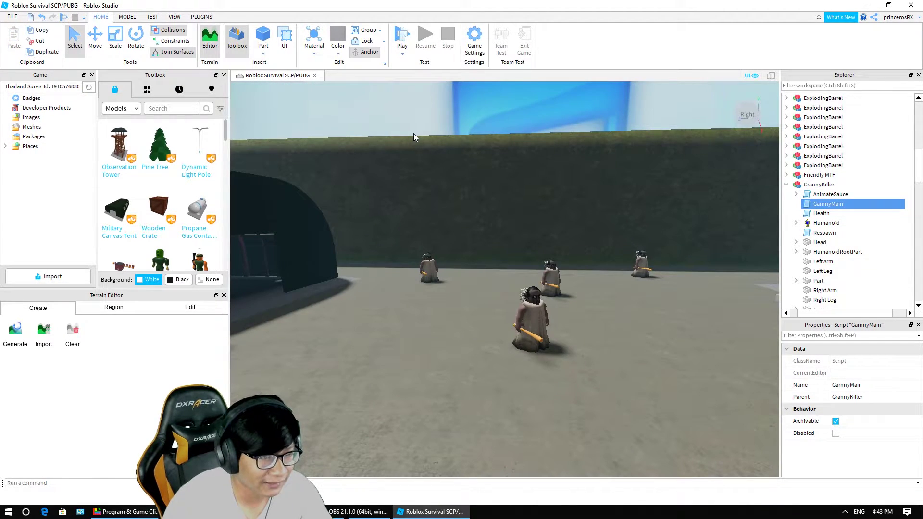
- Search the Toolbox models for "granny" and browse the results
{"action": "mouse_move", "coordinate": [218, 243]}
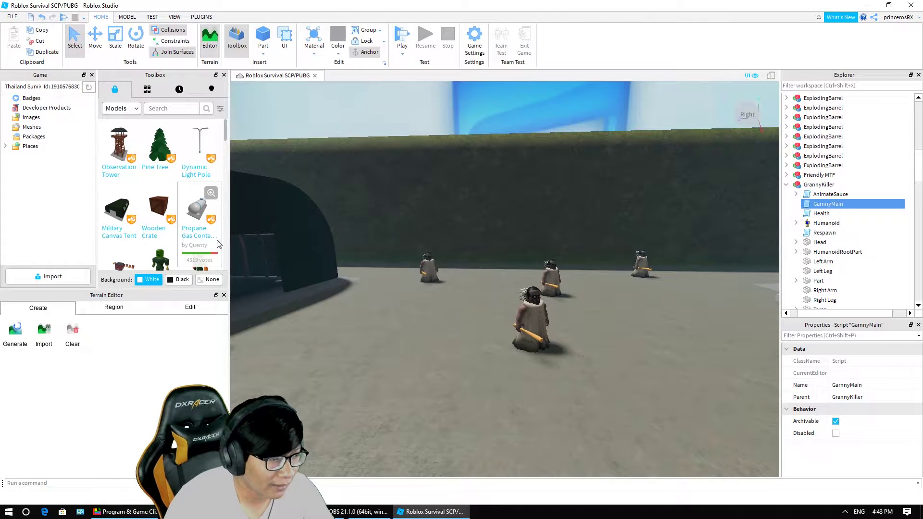
{"action": "scroll", "coordinate": [218, 244], "scroll_direction": "down", "scroll_amount": 3}
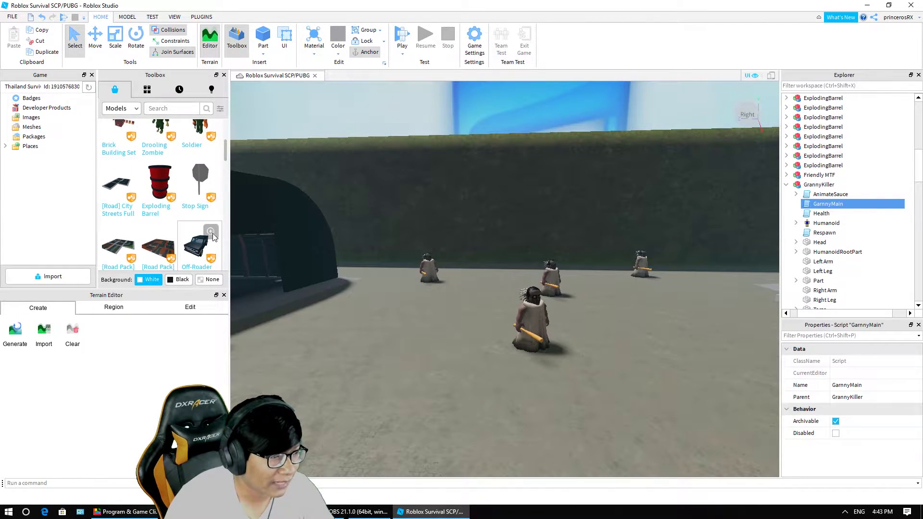
{"action": "scroll", "coordinate": [177, 155], "scroll_direction": "up", "scroll_amount": 3}
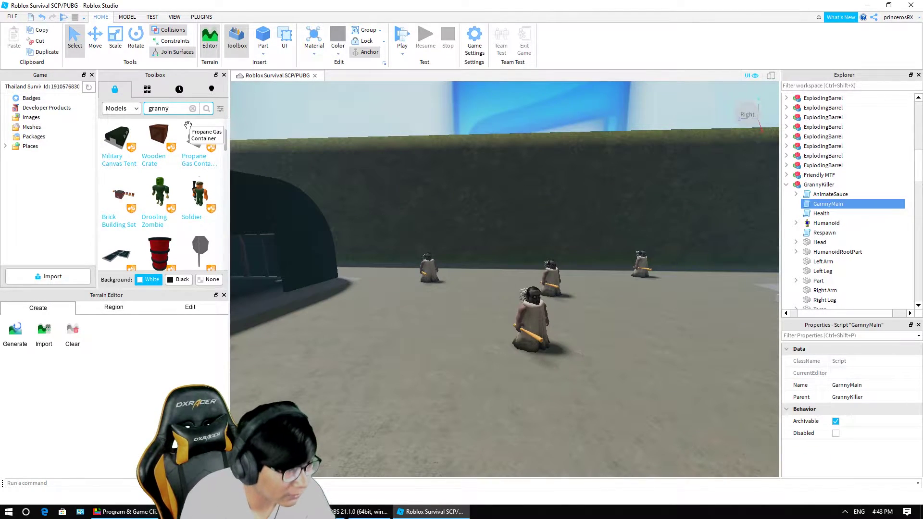
{"action": "key", "text": "Return"}
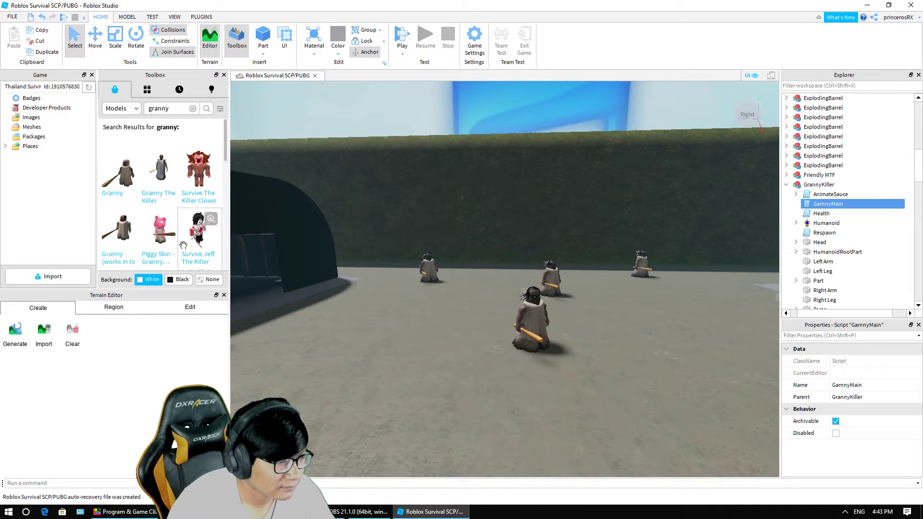
{"action": "scroll", "coordinate": [372, 346], "scroll_direction": "down", "scroll_amount": 2}
{"action": "scroll", "coordinate": [371, 344], "scroll_direction": "up", "scroll_amount": 2}
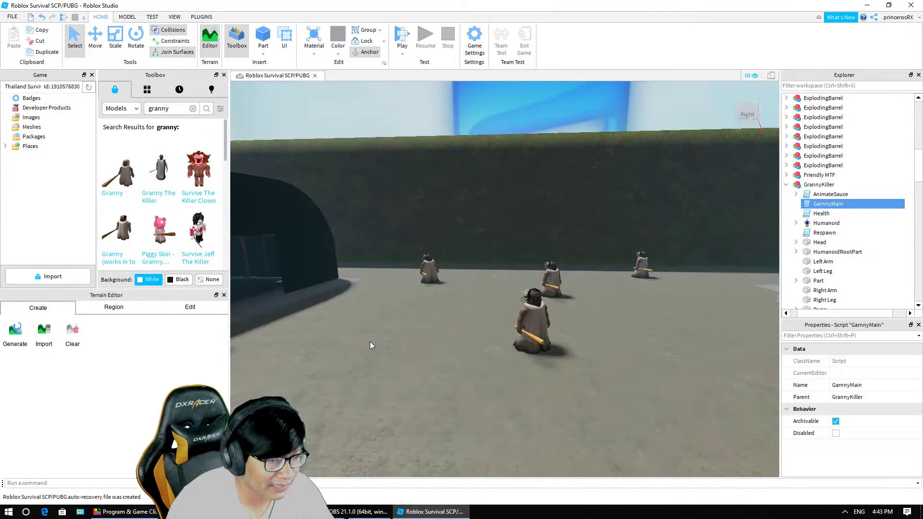
- Insert the Piggy Skin - Granny model from the search results and view it in front of the tents
{"action": "left_click", "coordinate": [159, 234]}
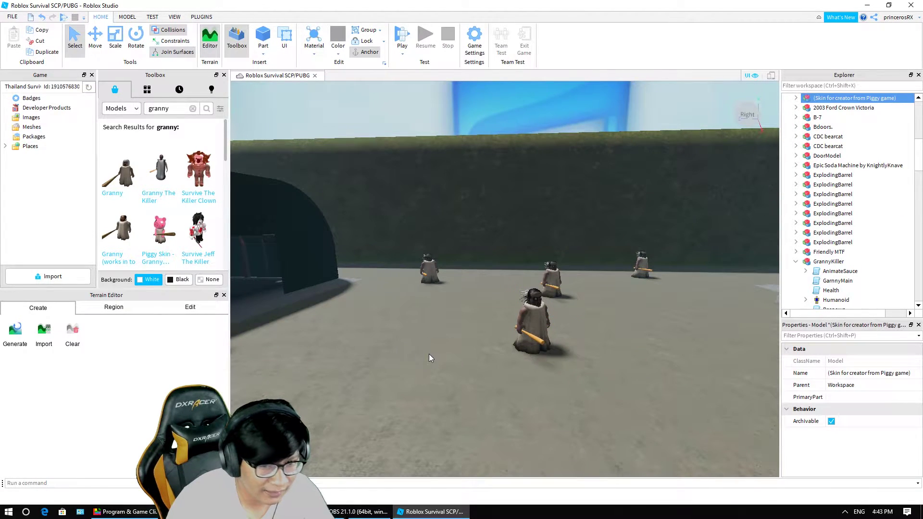
{"action": "right_click_drag", "start_coordinate": [428, 353], "coordinate": [426, 354]}
{"action": "key", "text": "f"}
{"action": "key", "text": "s"}
{"action": "left_click_drag", "start_coordinate": [509, 319], "coordinate": [293, 365]}
{"action": "right_click_drag", "start_coordinate": [291, 379], "coordinate": [294, 365]}
{"action": "left_click_drag", "start_coordinate": [293, 365], "coordinate": [282, 377]}
{"action": "right_click_drag", "start_coordinate": [293, 365], "coordinate": [281, 377]}
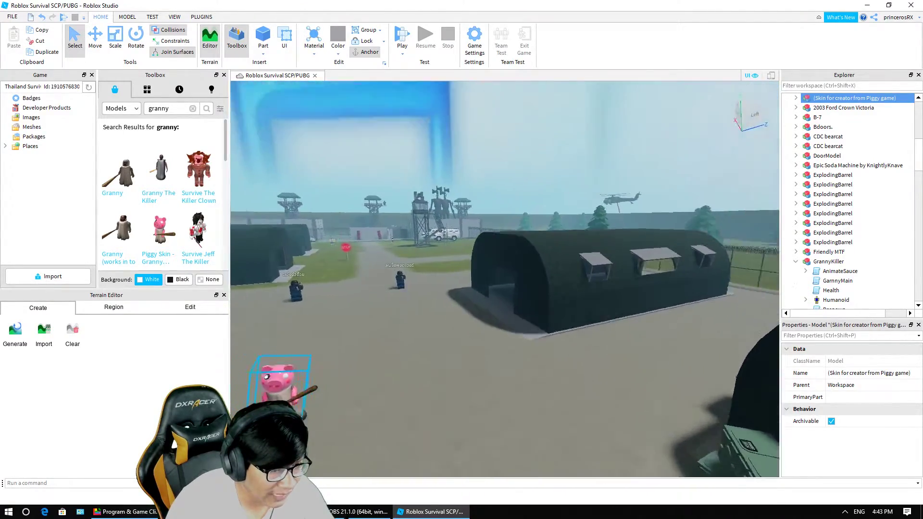
{"action": "left_click_drag", "start_coordinate": [282, 377], "coordinate": [276, 329]}
{"action": "right_click_drag", "start_coordinate": [282, 377], "coordinate": [276, 329]}
{"action": "left_click_drag", "start_coordinate": [276, 329], "coordinate": [281, 365]}
{"action": "right_click_drag", "start_coordinate": [276, 329], "coordinate": [281, 365]}
{"action": "left_click_drag", "start_coordinate": [281, 365], "coordinate": [288, 363]}
{"action": "right_click_drag", "start_coordinate": [281, 365], "coordinate": [289, 362]}
{"action": "left_click", "coordinate": [318, 422]}
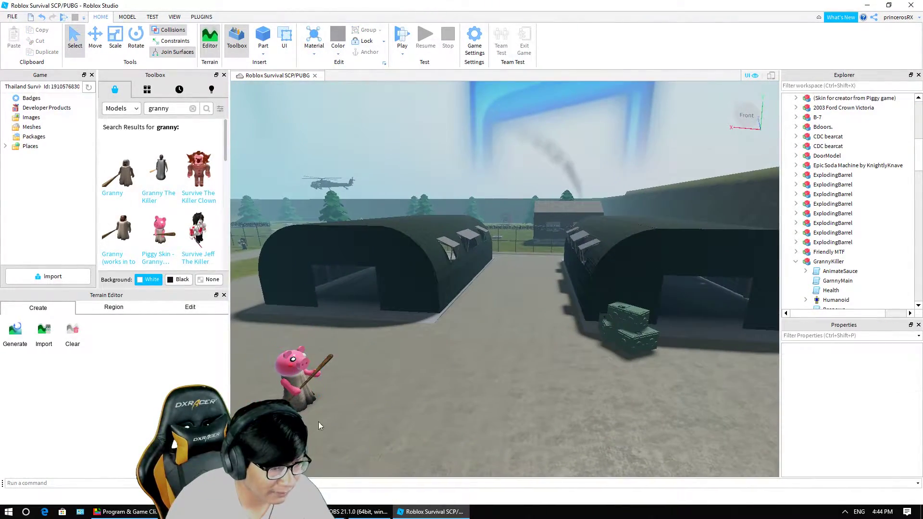
{"action": "right_click_drag", "start_coordinate": [385, 421], "coordinate": [385, 421]}
- Inspect the parts inside the inserted Piggy skin model and delete the model
{"action": "left_click", "coordinate": [462, 346]}
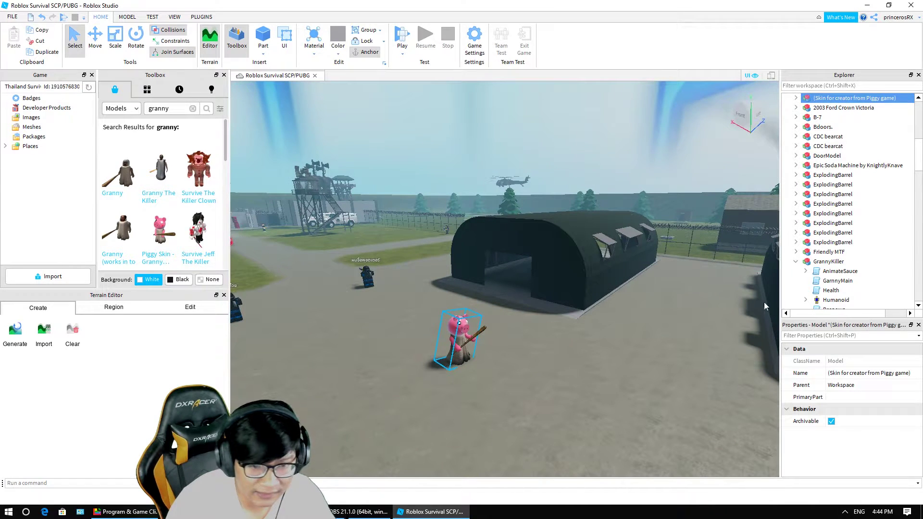
{"action": "left_click", "coordinate": [796, 99]}
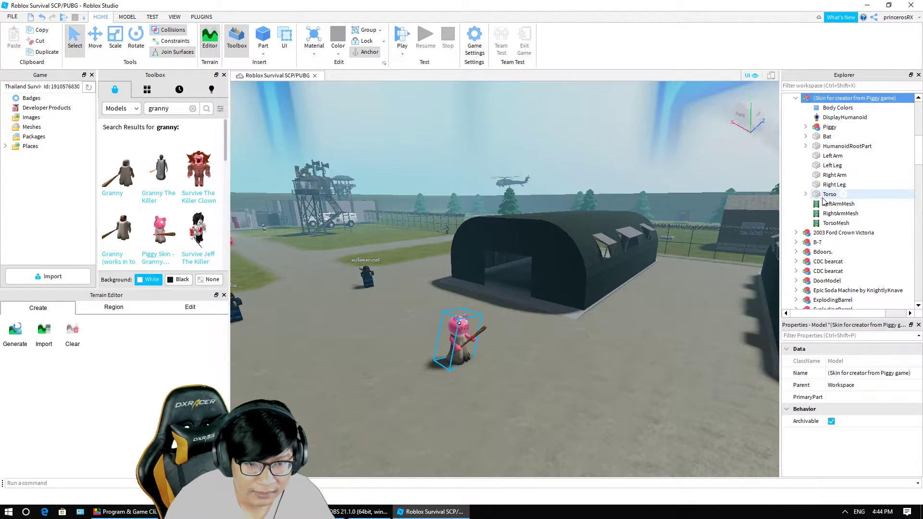
{"action": "left_click", "coordinate": [796, 98]}
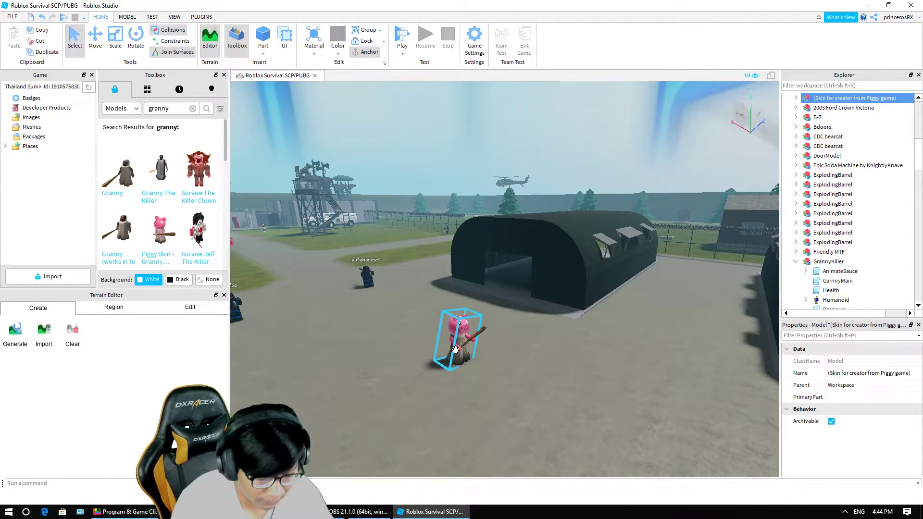
{"action": "key", "text": "Delete"}
- Close the Toolbox and Game panels and start play-testing the survival game
{"action": "key", "text": "w"}
{"action": "key", "text": "d"}
{"action": "right_click_drag", "start_coordinate": [391, 314], "coordinate": [402, 313]}
{"action": "key", "text": "w"}
{"action": "left_click", "coordinate": [224, 74]}
{"action": "left_click", "coordinate": [223, 75]}
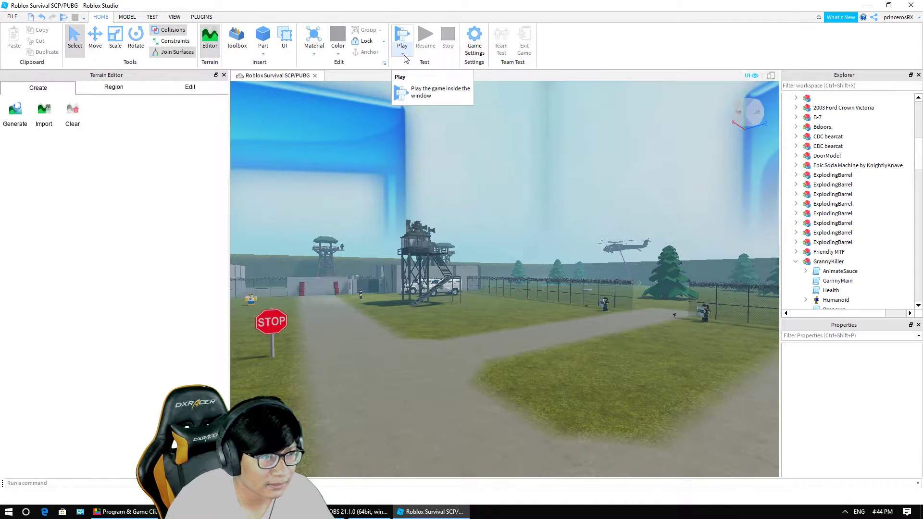
{"action": "left_click", "coordinate": [403, 55]}
{"action": "left_click", "coordinate": [414, 64]}
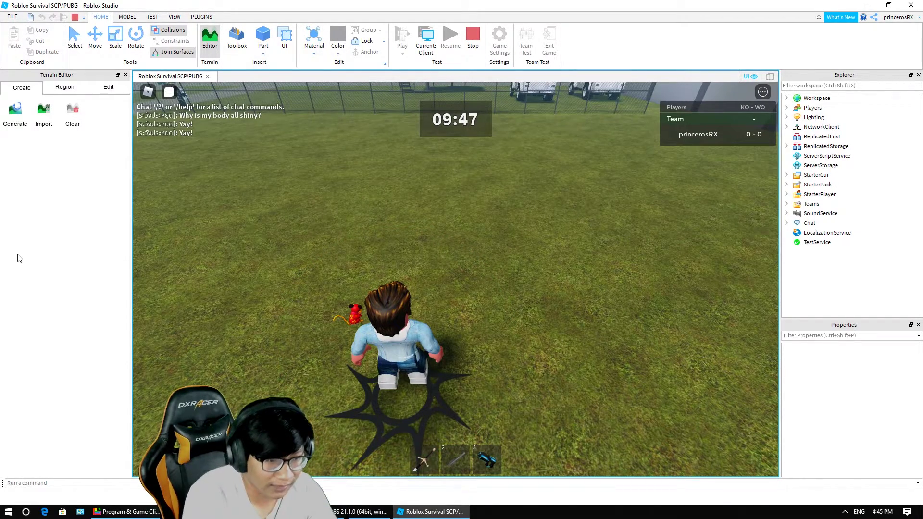
- Run across the grass in the playtest and try equipping each of the three weapons in the inventory
{"action": "key", "text": "w"}
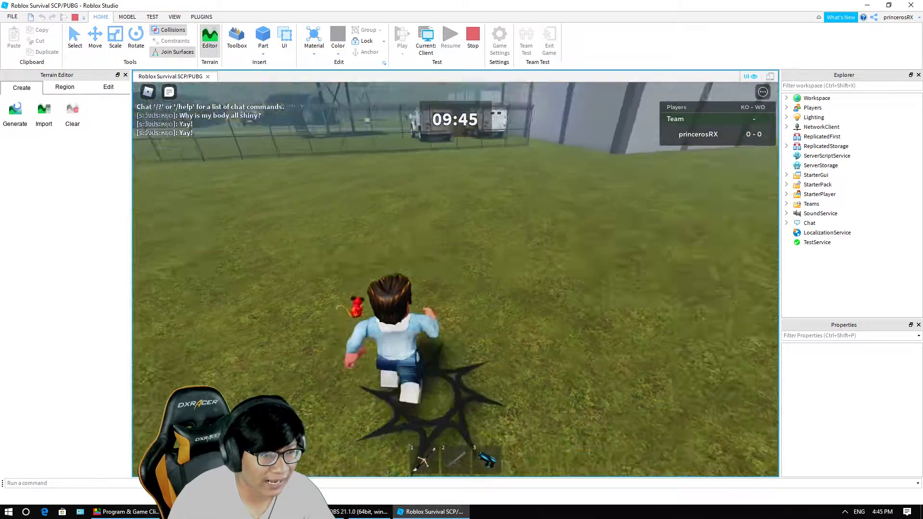
{"action": "key", "text": "w"}
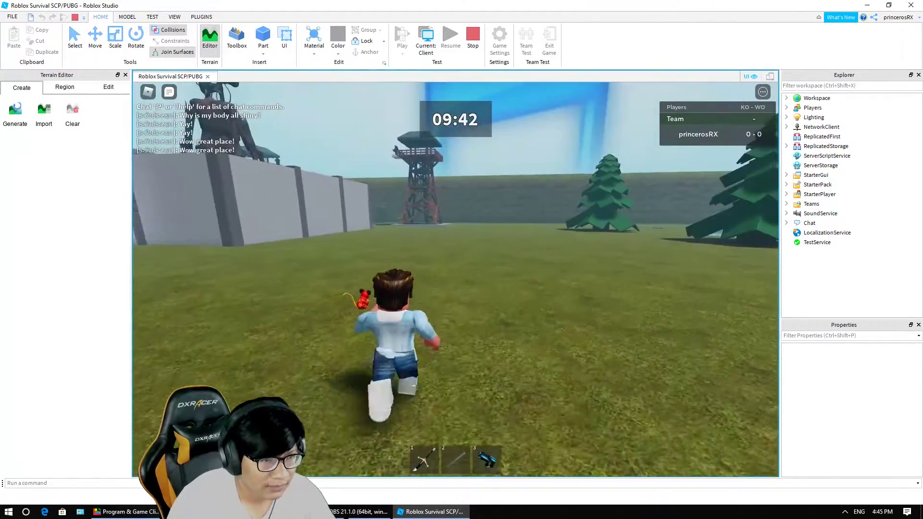
{"action": "key", "text": "1"}
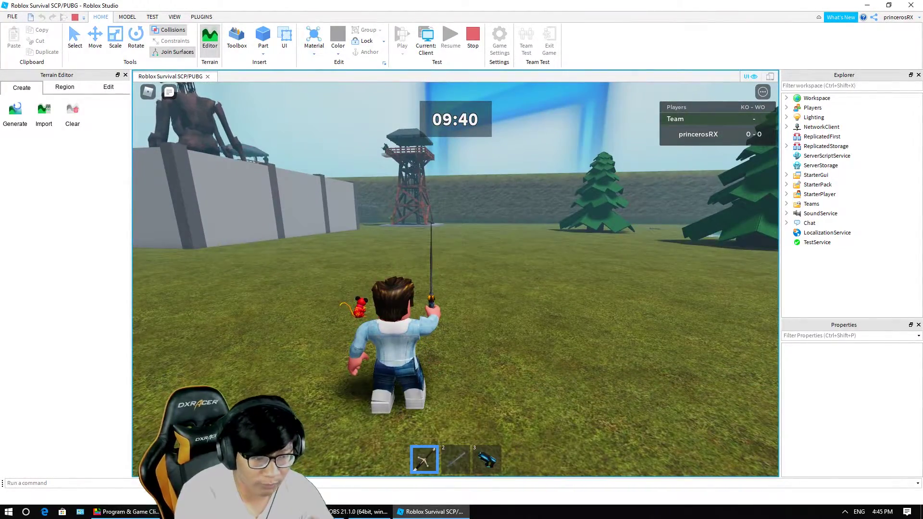
{"action": "key", "text": "2"}
{"action": "key", "text": "w"}
{"action": "key", "text": "1"}
{"action": "key", "text": "w"}
{"action": "key", "text": "2"}
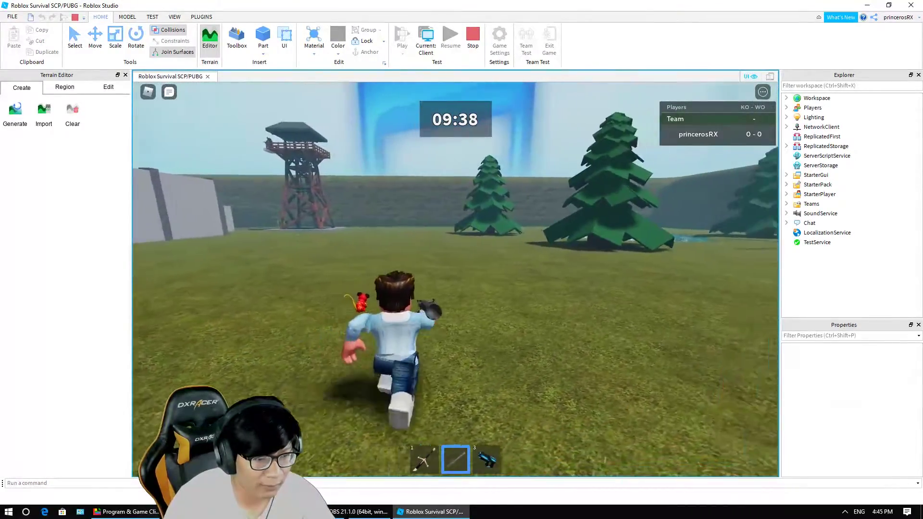
{"action": "key", "text": "3"}
{"action": "key", "text": "w"}
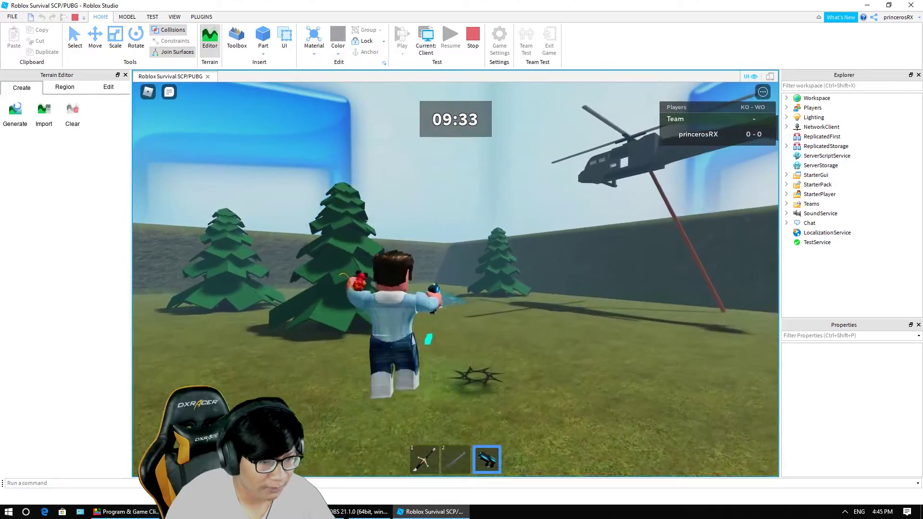
- Follow the yellow-and-blue NPC near the outer wall with the sword equipped
{"action": "key", "text": "w"}
{"action": "key", "text": "w"}
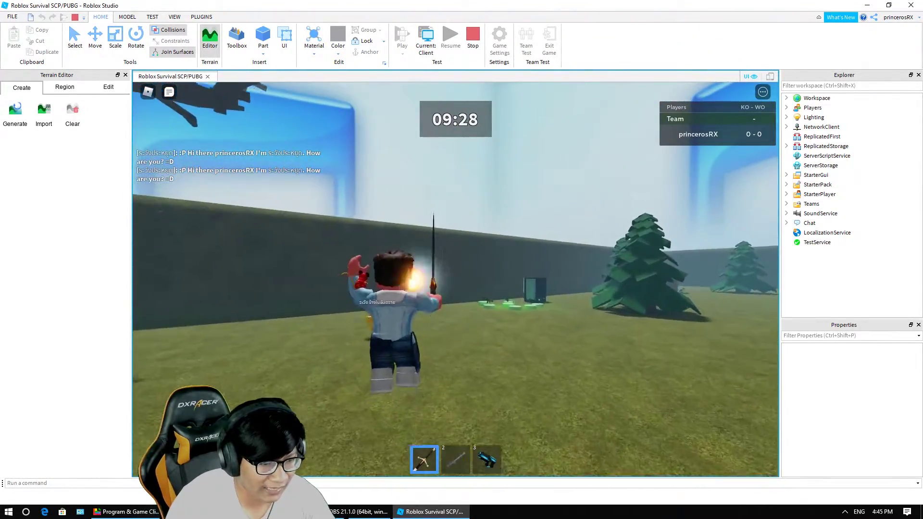
{"action": "key", "text": "w"}
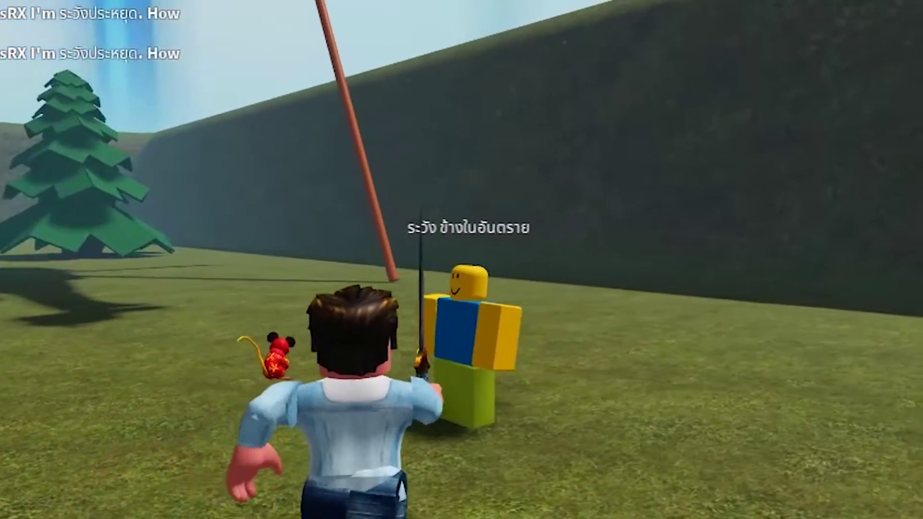
{"action": "key", "text": "w"}
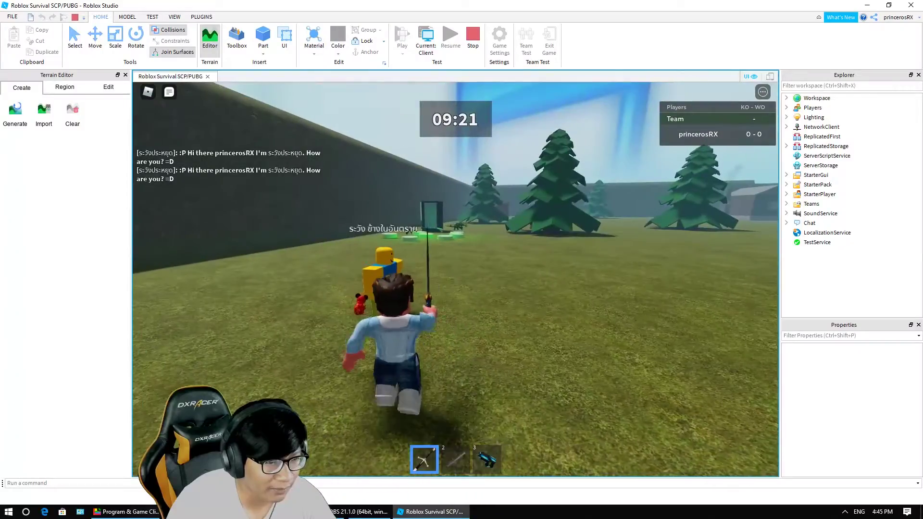
{"action": "key", "text": "w"}
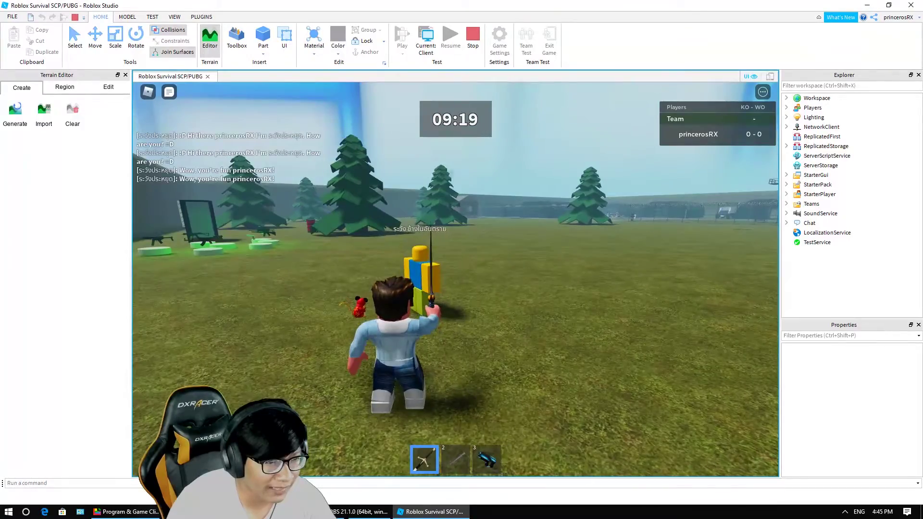
{"action": "key", "text": "w"}
{"action": "key", "text": "w"}
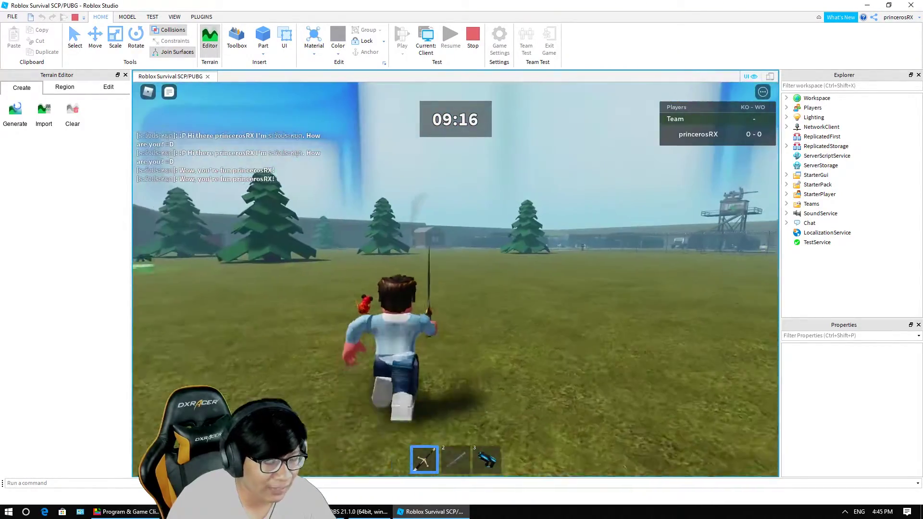
- Run to the green weapon pads by the outer wall with the rocket launcher equipped to view the guns
{"action": "key", "text": "w"}
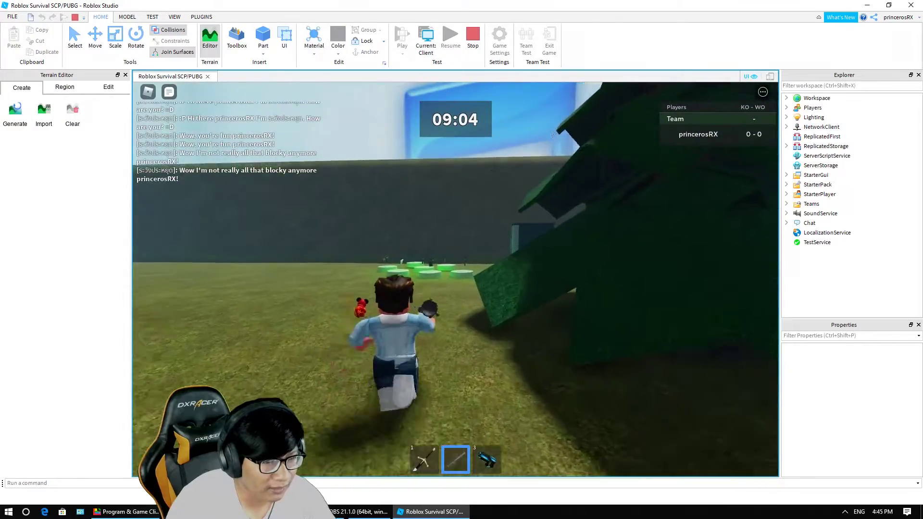
{"action": "key", "text": "w"}
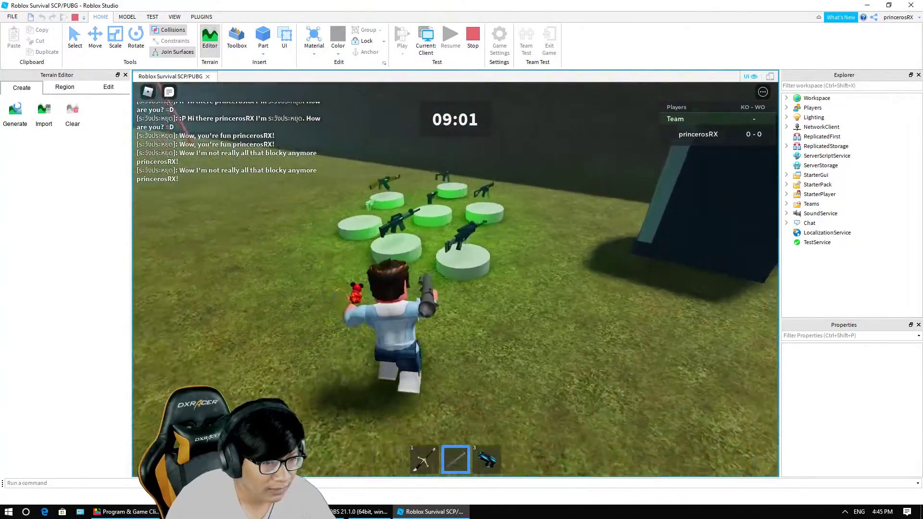
{"action": "key", "text": "w"}
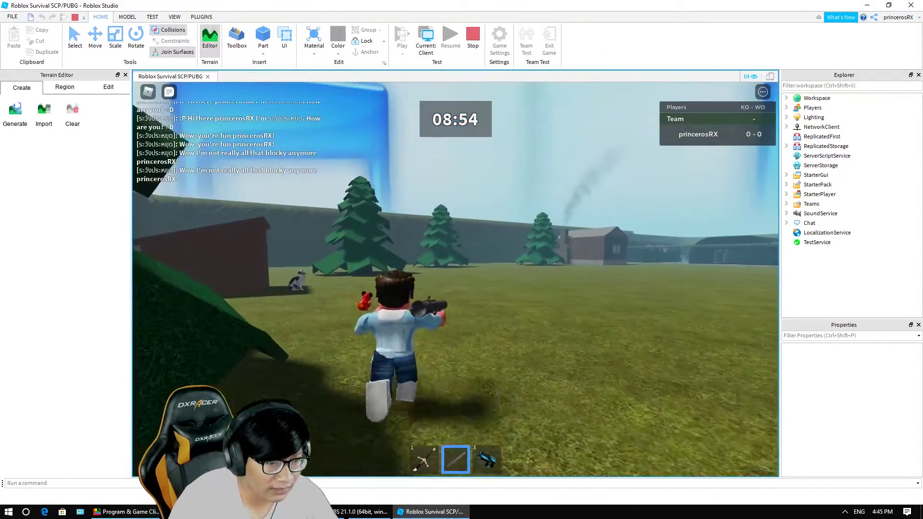
- Run across the open grass past the trees toward the fenced military camp with the rocket launcher equipped
{"action": "key", "text": "w"}
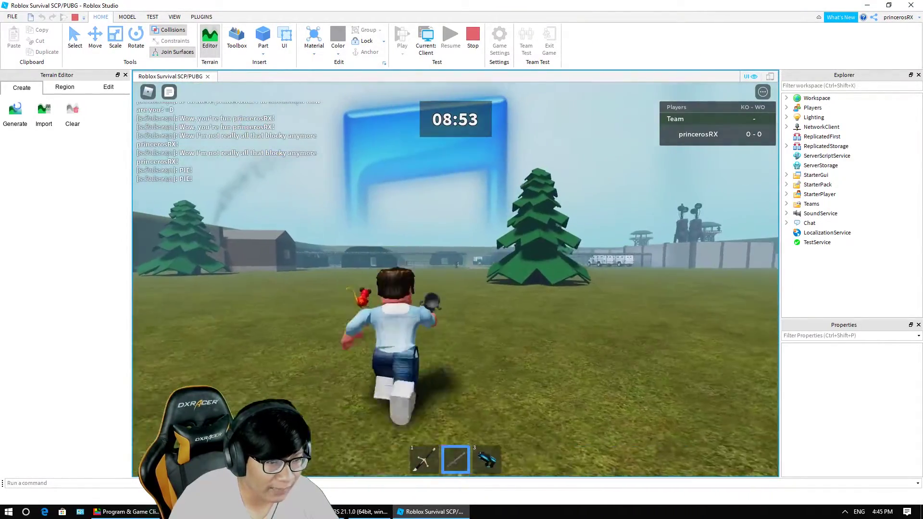
{"action": "key", "text": "space"}
{"action": "key", "text": "w"}
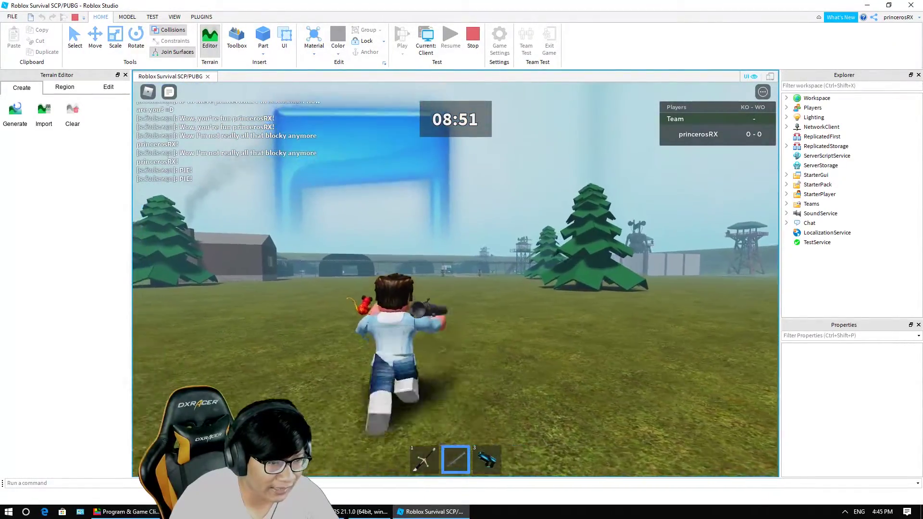
{"action": "key", "text": "w"}
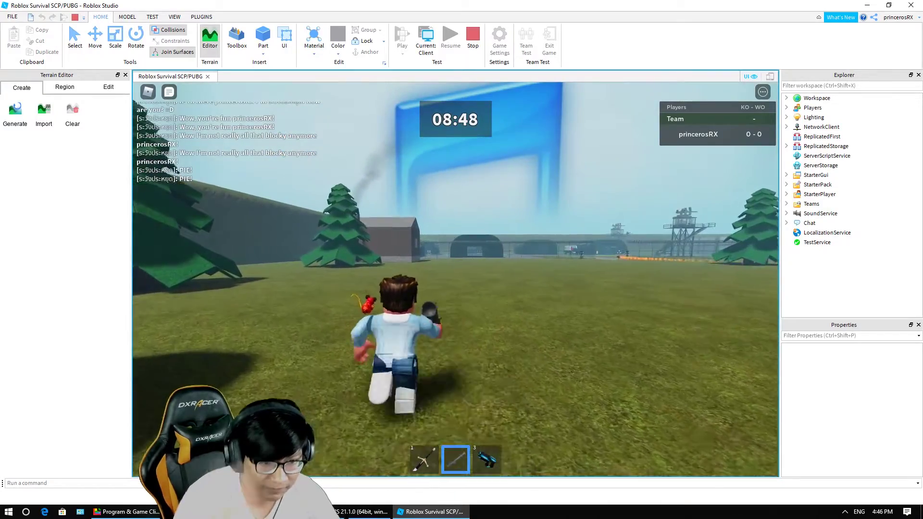
{"action": "key", "text": "w"}
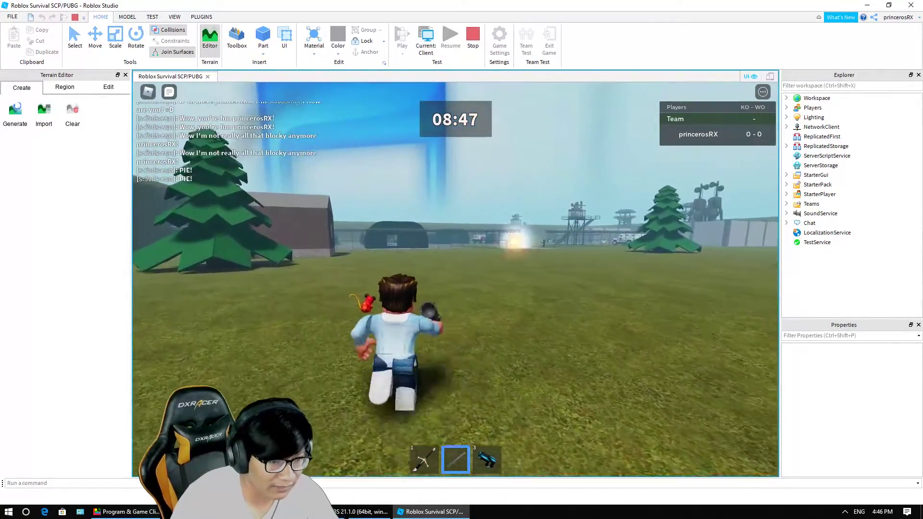
{"action": "key", "text": "space"}
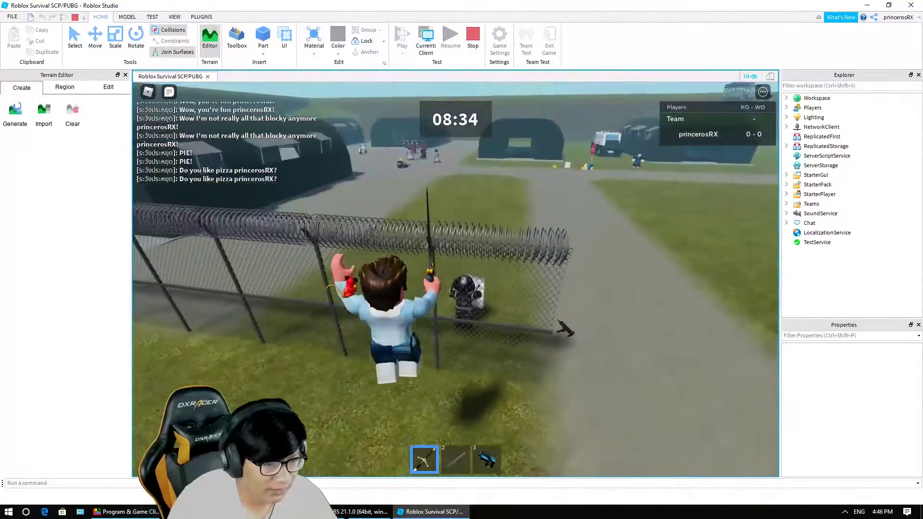
- Run around the end of the barbed-wire fence with the sword, pick up the gun beside the shield guard and equip the Uzi
{"action": "key", "text": "w"}
{"action": "key", "text": "1"}
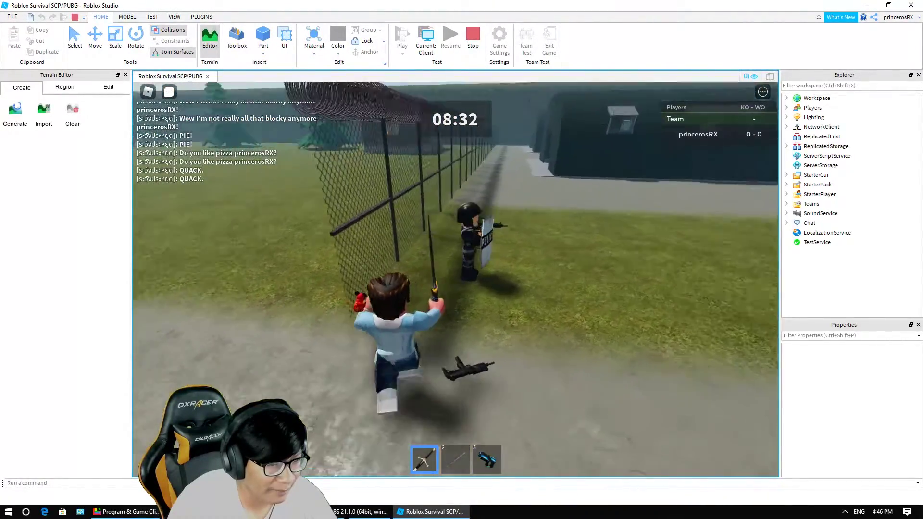
{"action": "key", "text": "w"}
{"action": "key", "text": "4"}
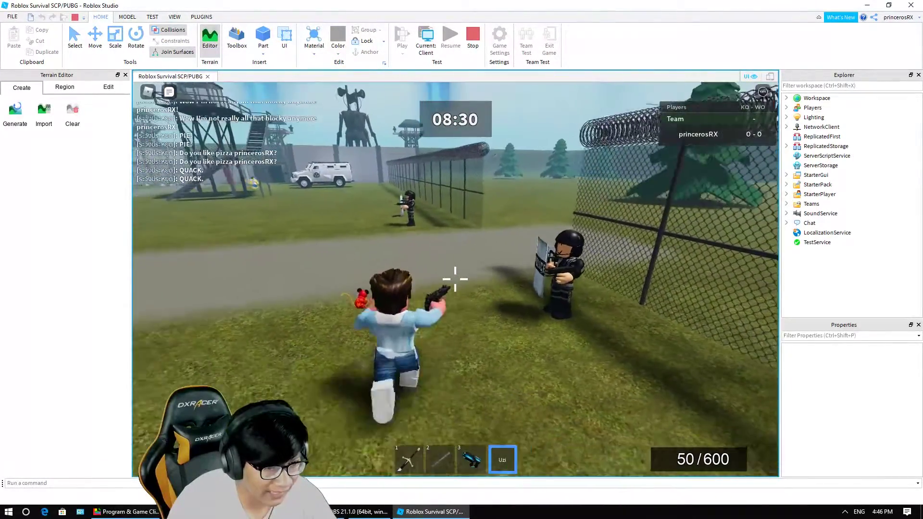
- Test-fire the Uzi inside the camp entrance near the shield guards
{"action": "key", "text": "w"}
{"action": "left_click", "coordinate": [455, 279]}
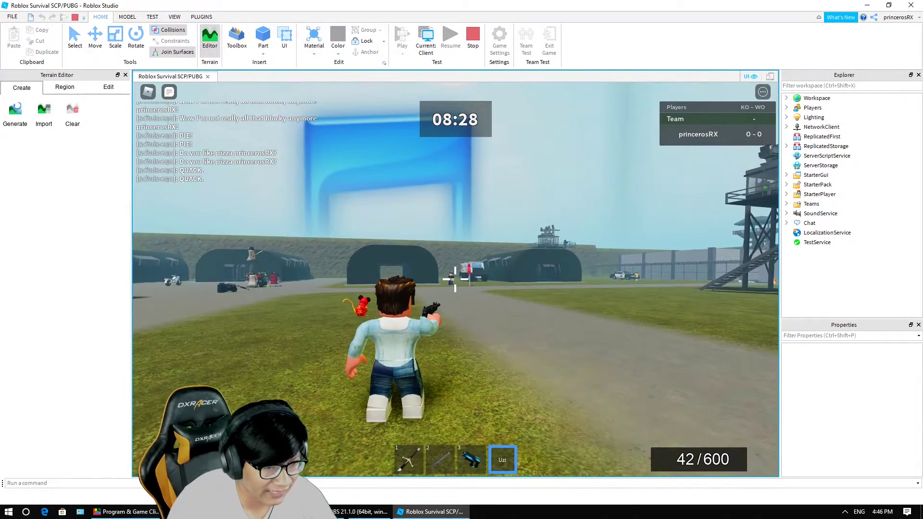
{"action": "left_click", "coordinate": [455, 279]}
{"action": "key", "text": "w"}
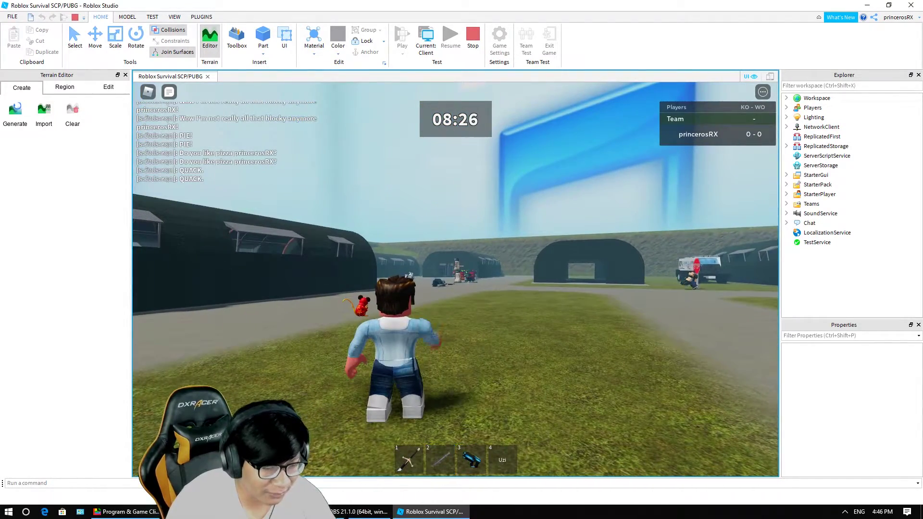
- Equip the blue gun in slot 3 and test it on the guard beside the barbed-wire fence
{"action": "key", "text": "3"}
{"action": "key", "text": "w"}
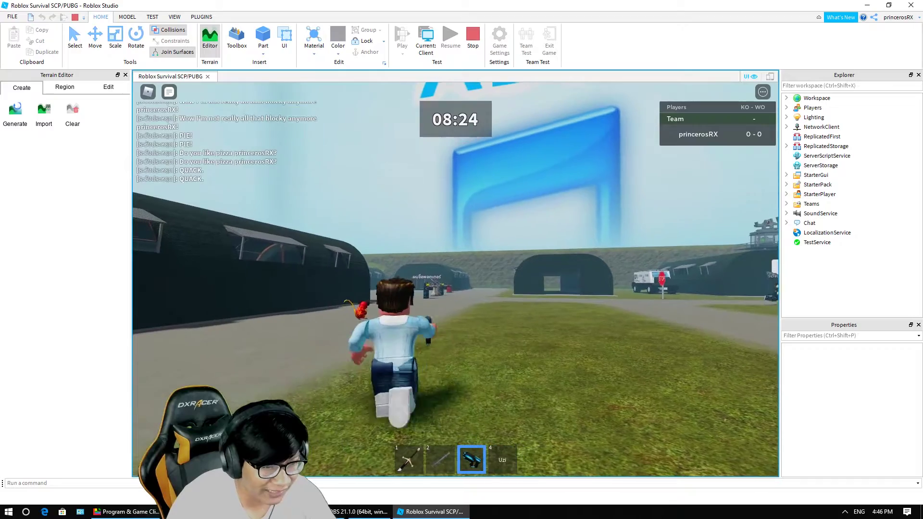
{"action": "key", "text": "w"}
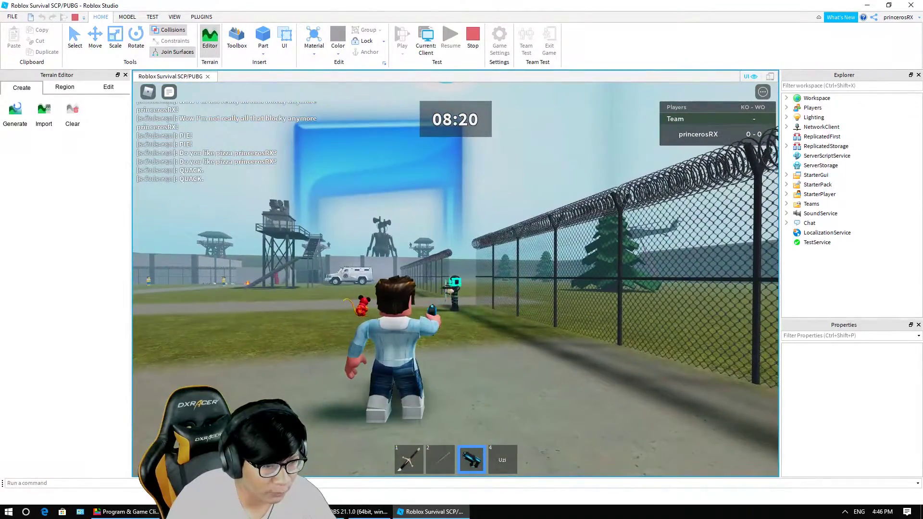
{"action": "key", "text": "w"}
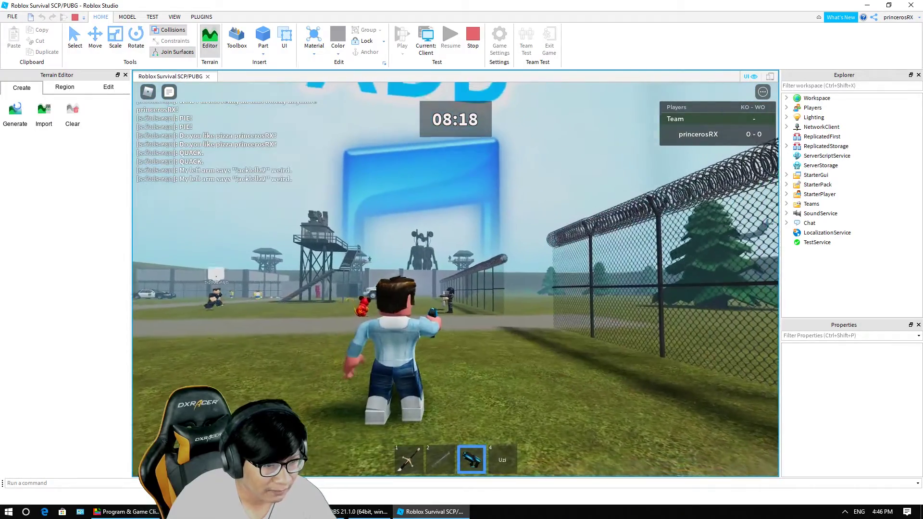
{"action": "key", "text": "w"}
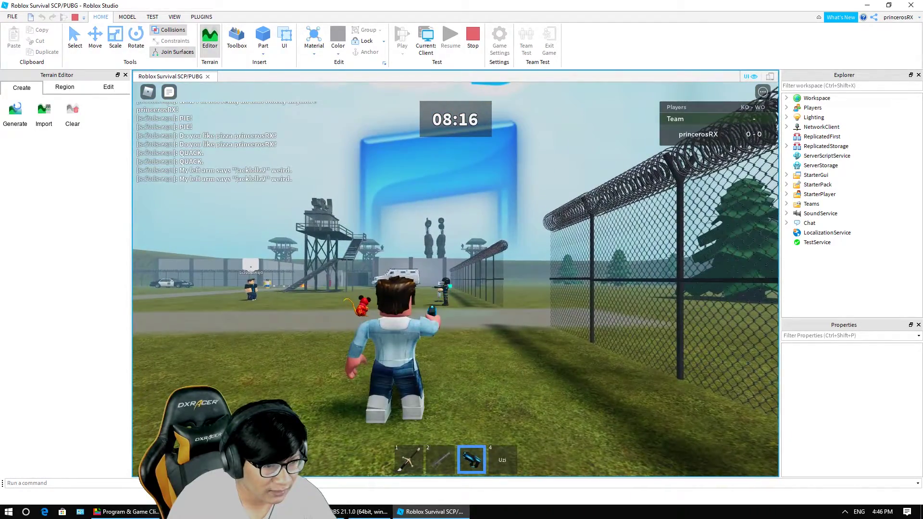
{"action": "key", "text": "w"}
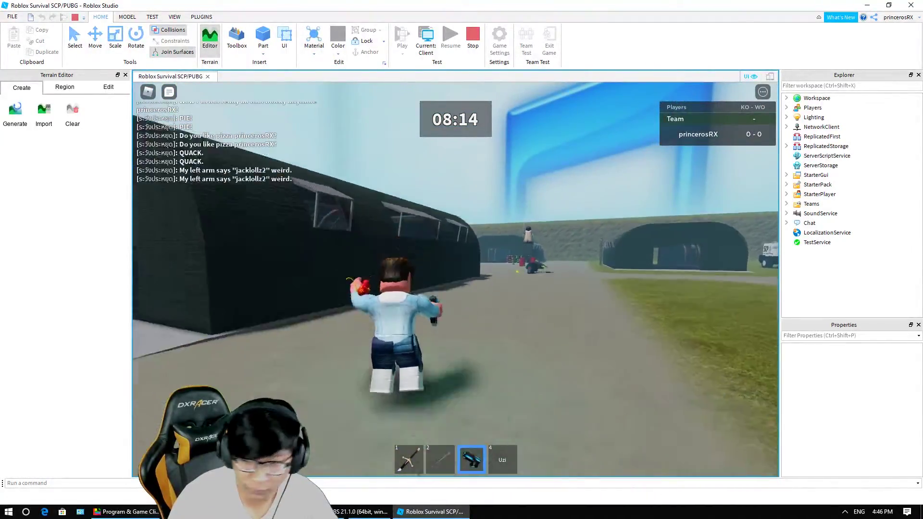
- Run along the road past the dark hangars and try the blue gun on the NPCs in the camp yard
{"action": "key", "text": "w"}
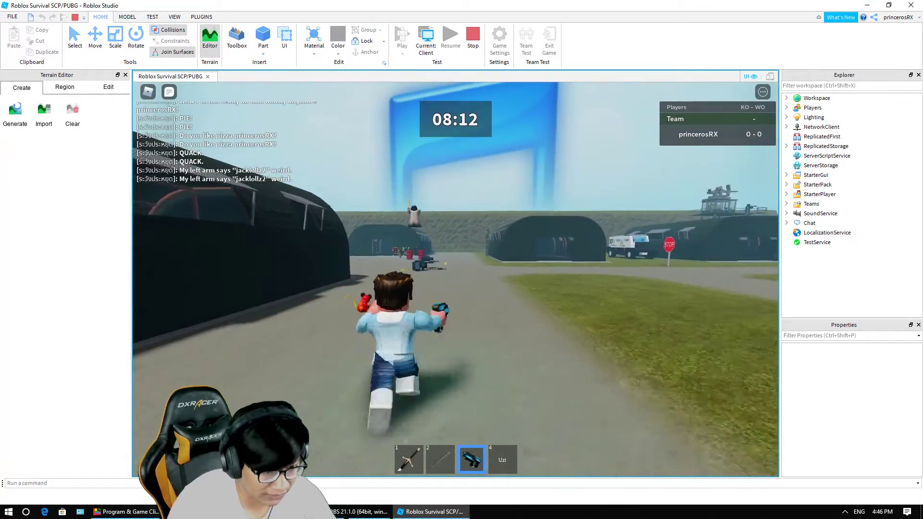
{"action": "key", "text": "w"}
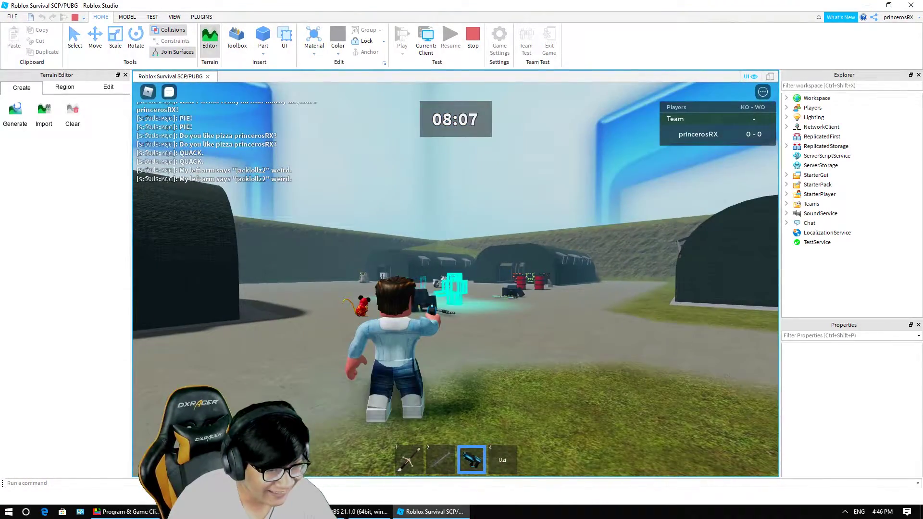
{"action": "key", "text": "w"}
{"action": "key", "text": "space"}
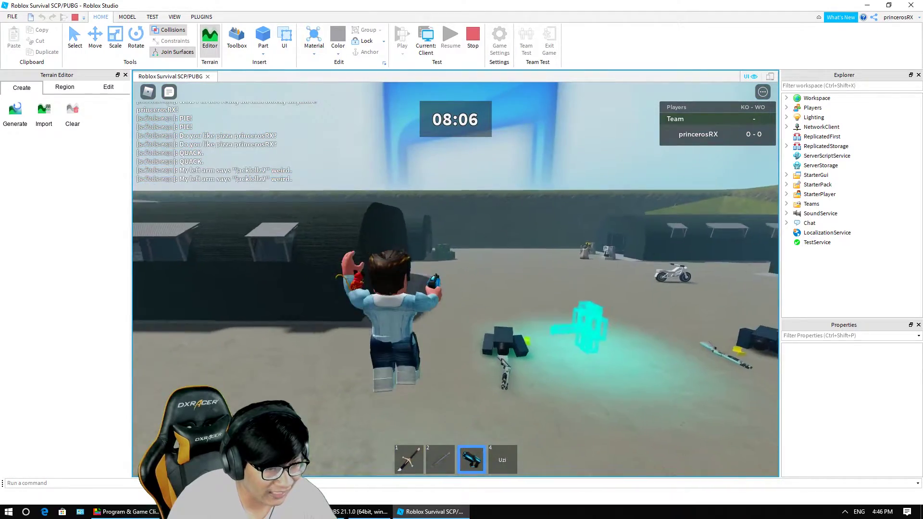
- Circle the armed NPCs in blue uniforms between the hangars with the blue gun equipped
{"action": "key", "text": "w"}
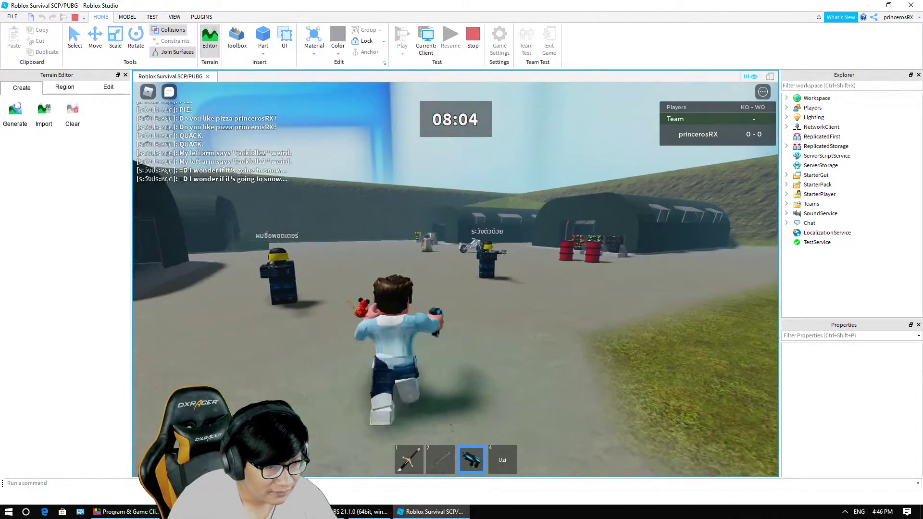
{"action": "key", "text": "w"}
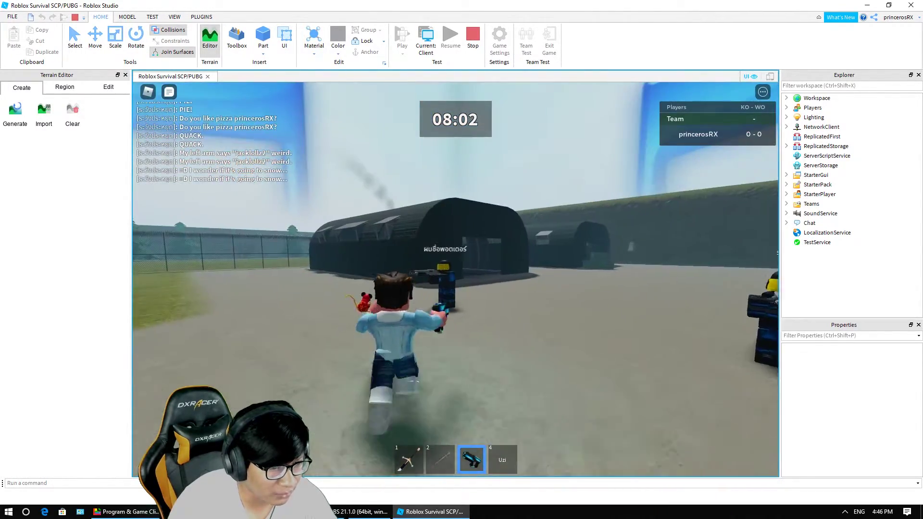
{"action": "key", "text": "w"}
{"action": "key", "text": "w"}
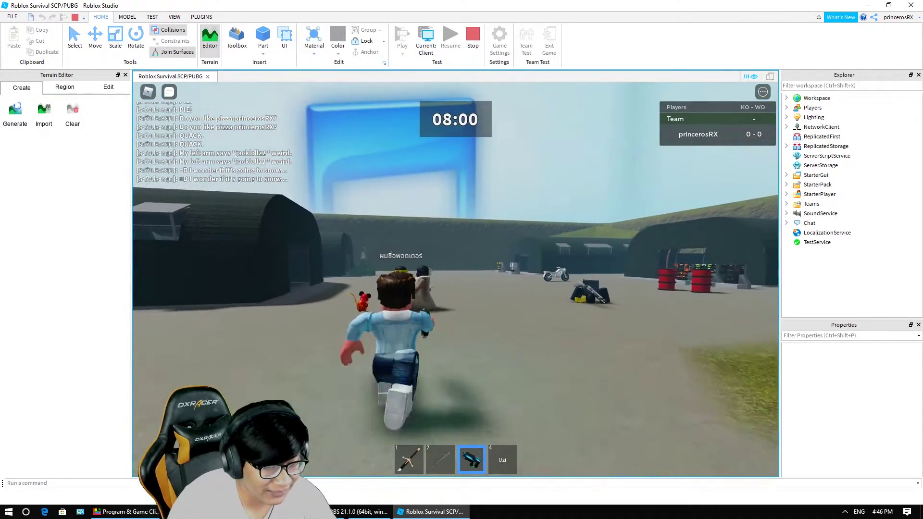